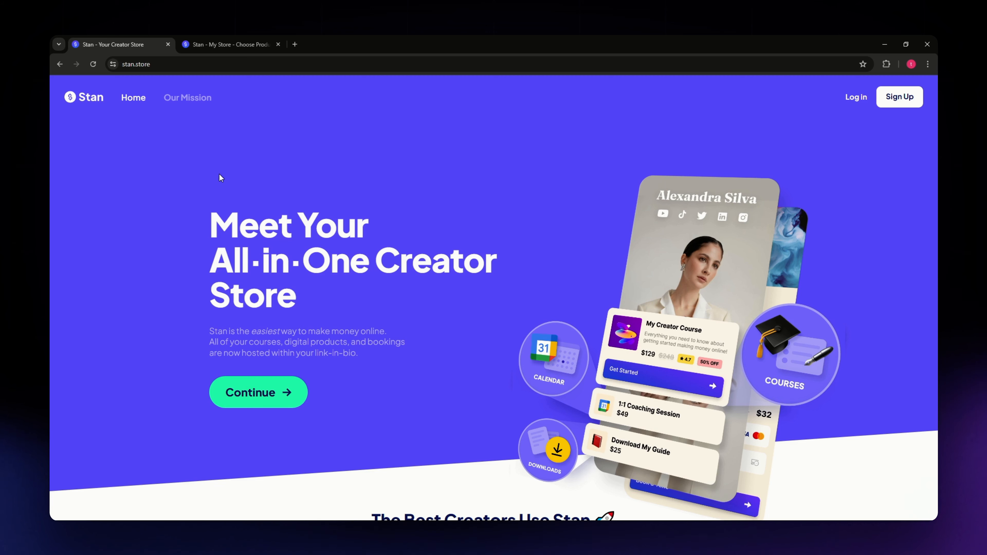
# Switch to the Stan admin dashboard and open the My Store profile header for editing.
pyautogui.click(220, 43)
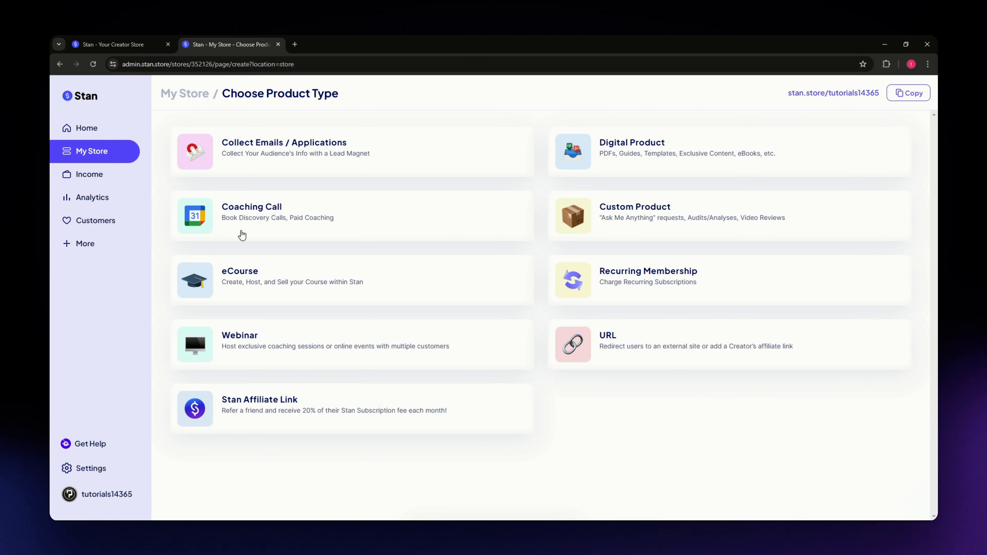
pyautogui.click(88, 129)
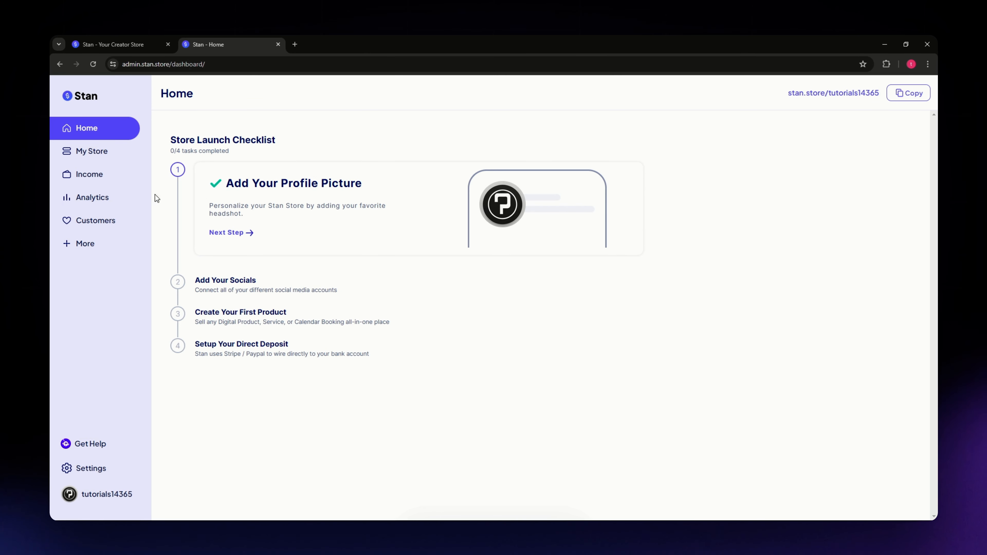
pyautogui.click(92, 154)
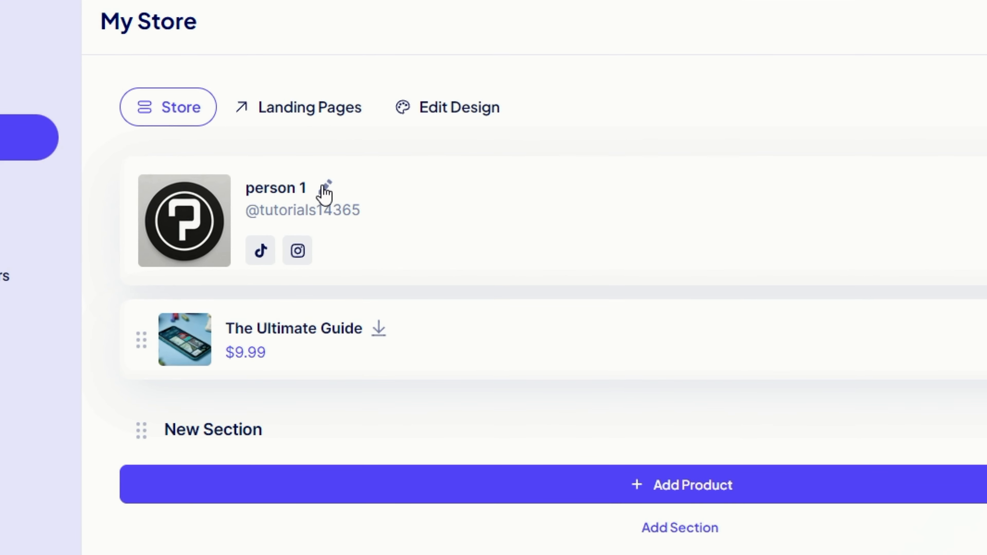
pyautogui.click(324, 188)
pyautogui.click(324, 274)
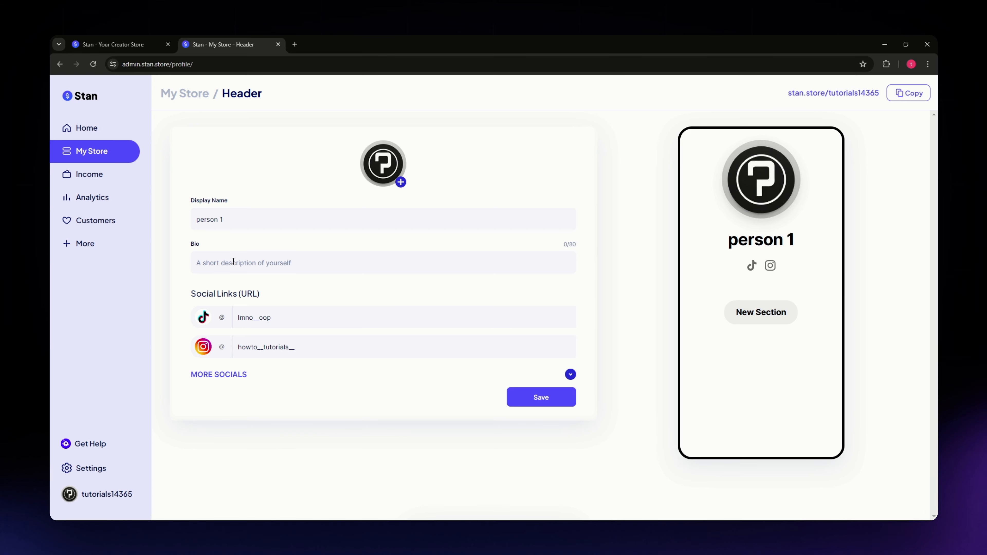
pyautogui.click(309, 266)
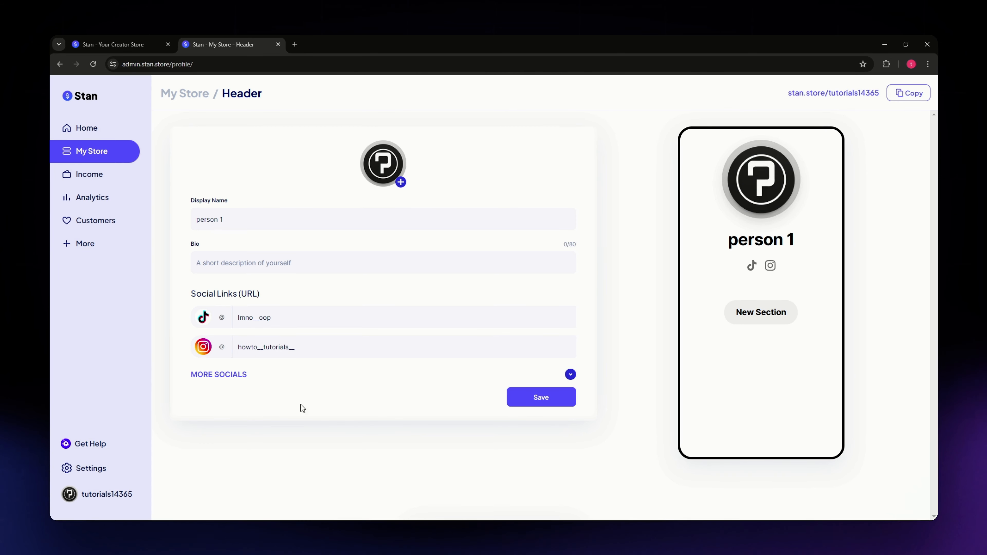
# Expand the additional social links in the profile header and examine which platforms can be connected.
pyautogui.click(222, 376)
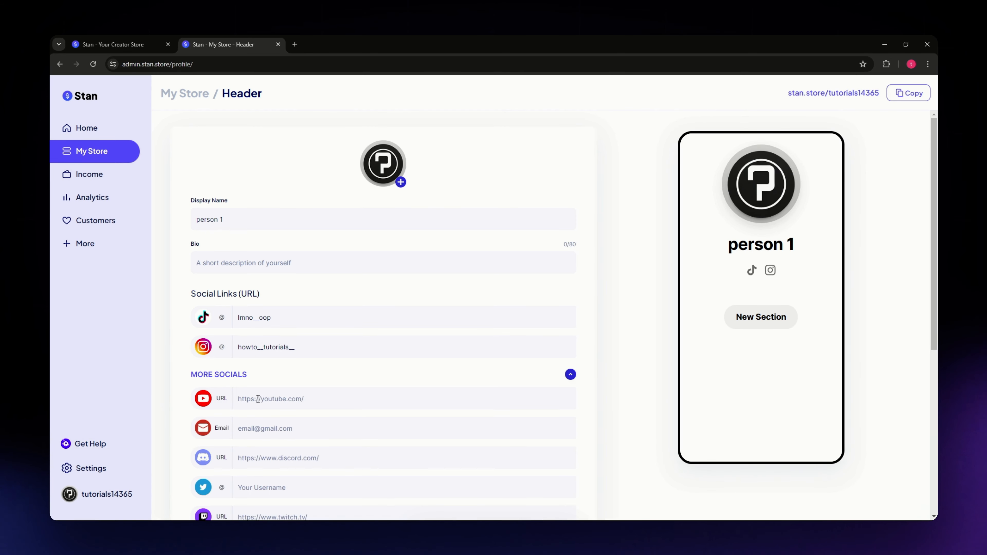
pyautogui.scroll(-3, 371, 428)
pyautogui.scroll(-1, 371, 428)
pyautogui.scroll(-4, 293, 378)
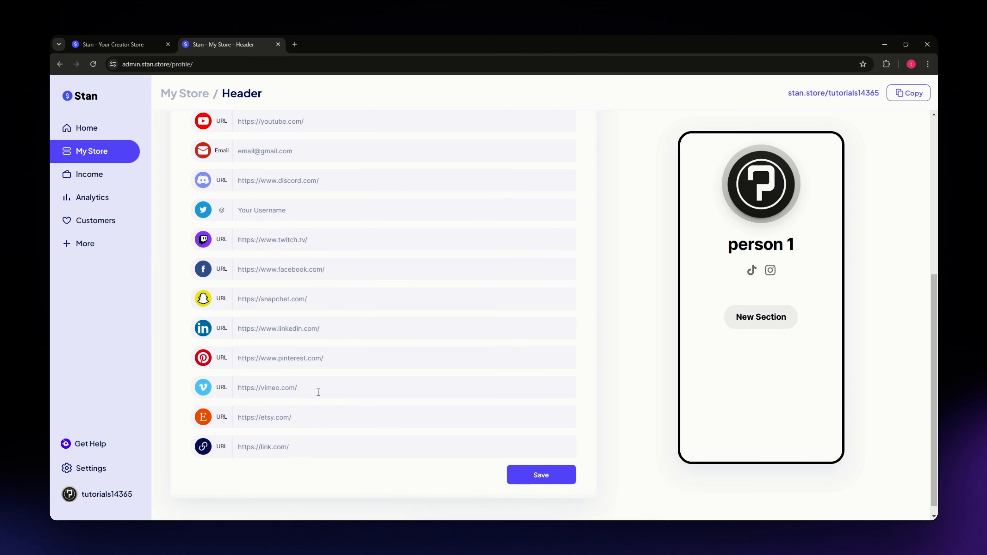
pyautogui.scroll(3, 323, 420)
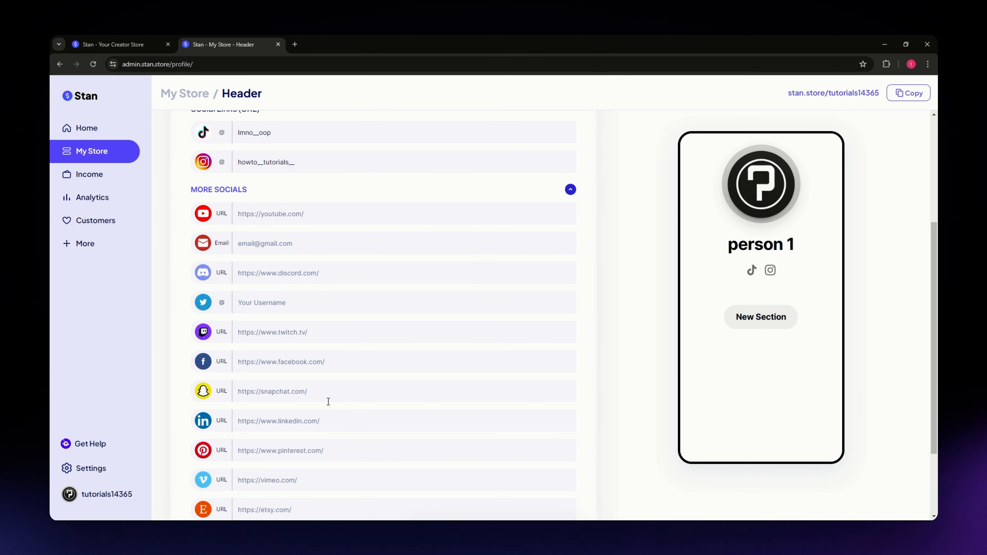
pyautogui.scroll(-1, 295, 391)
pyautogui.scroll(3, 295, 391)
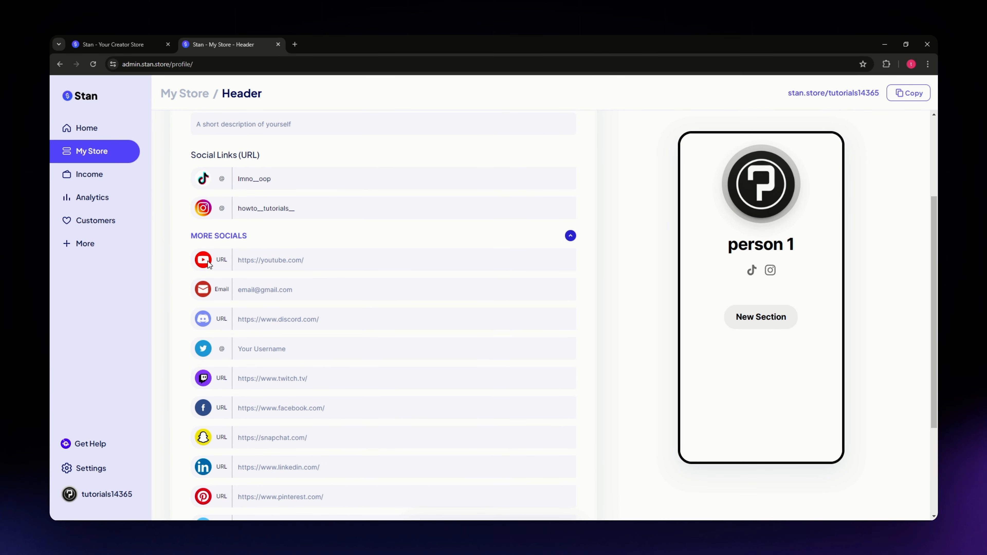
pyautogui.scroll(-3, 214, 342)
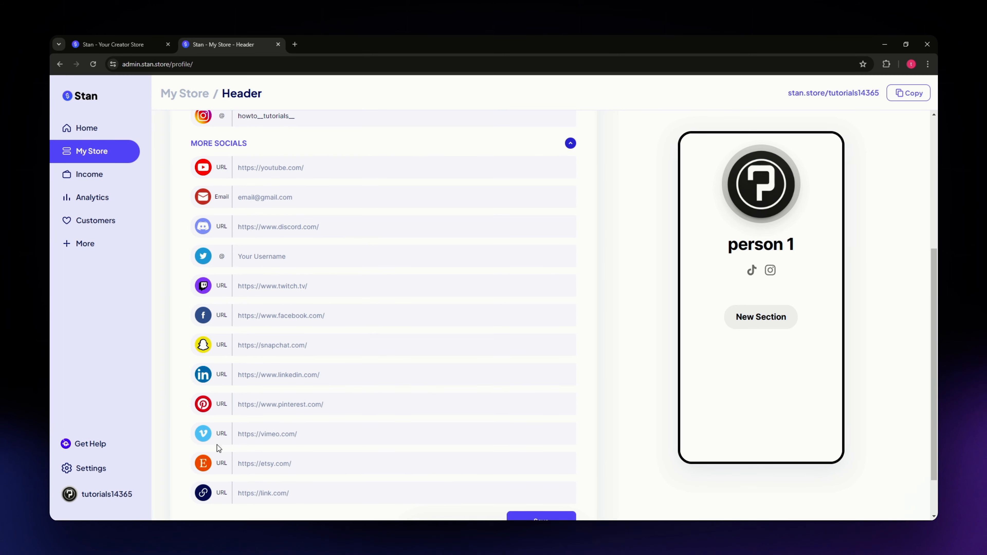
pyautogui.scroll(7, 261, 463)
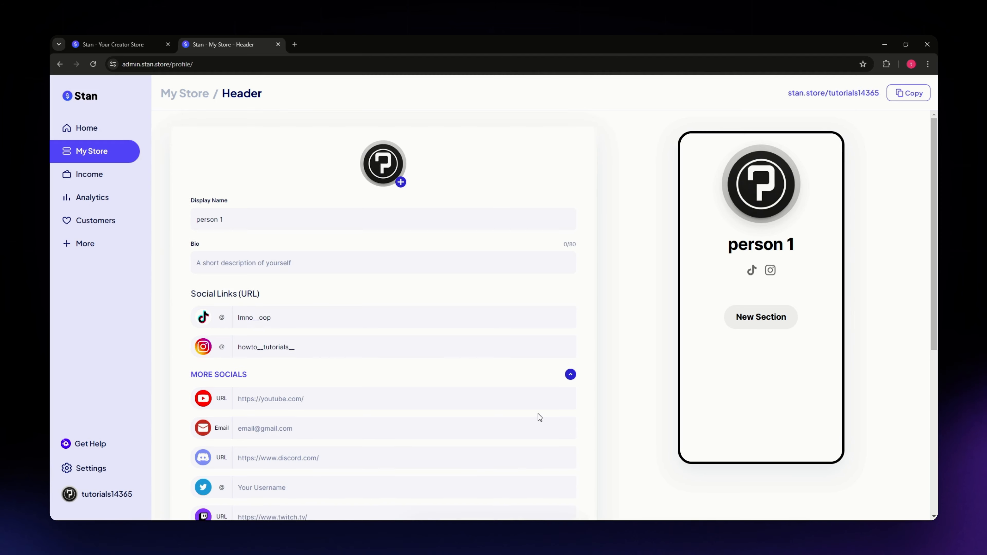
# Save the store's profile header.
pyautogui.scroll(-5, 541, 413)
pyautogui.scroll(-3, 541, 412)
pyautogui.click(548, 469)
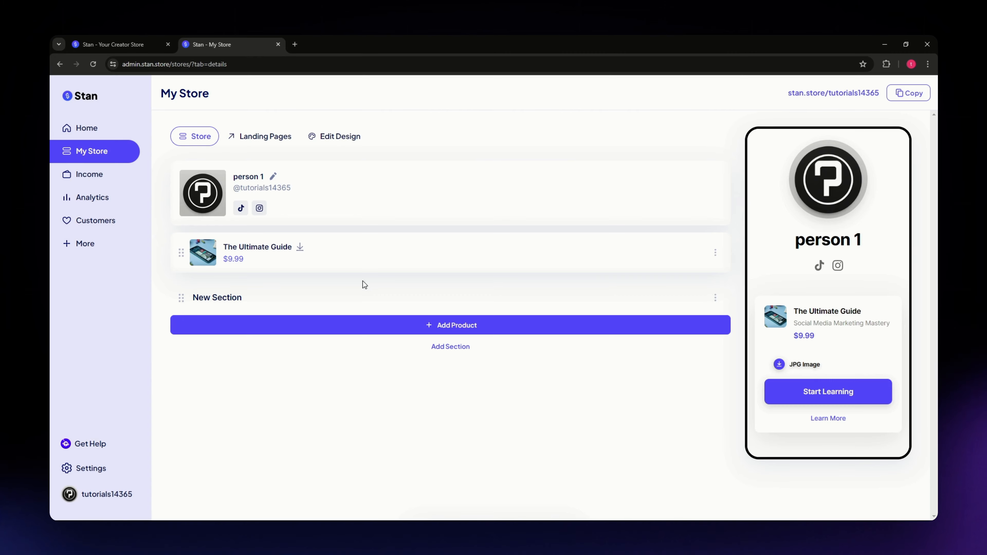
# Open the store's design settings and preview other themes such as Material, returning to the Minima theme.
pyautogui.click(333, 137)
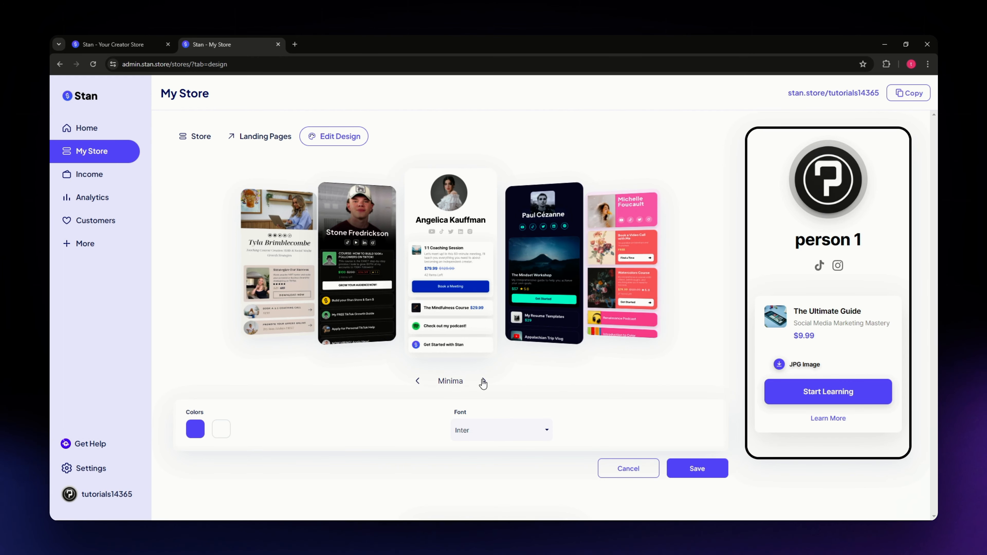
pyautogui.click(483, 381)
pyautogui.click(484, 381)
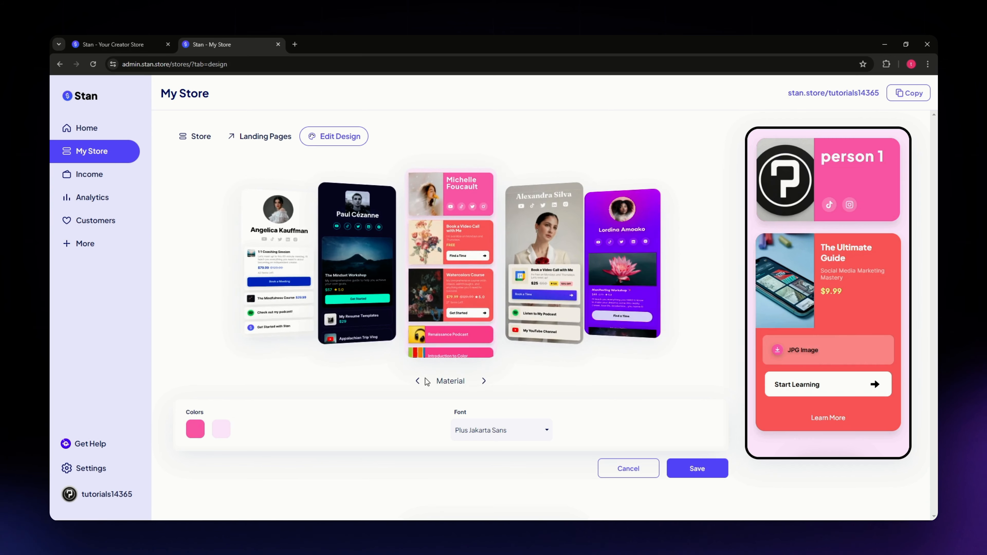
pyautogui.doubleClick(418, 382)
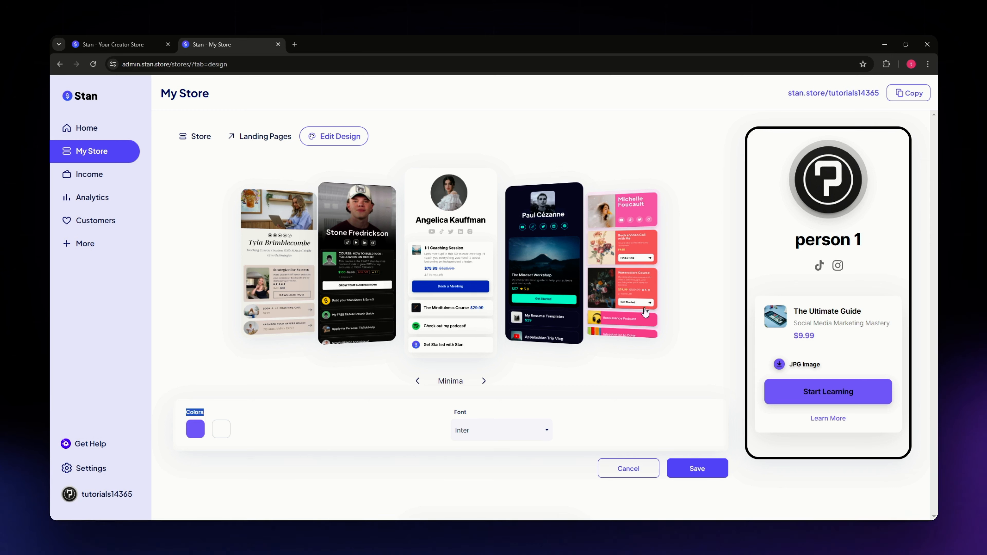
# Try several preset swatches for the theme's primary colour and set it to orange FF7733.
pyautogui.click(197, 431)
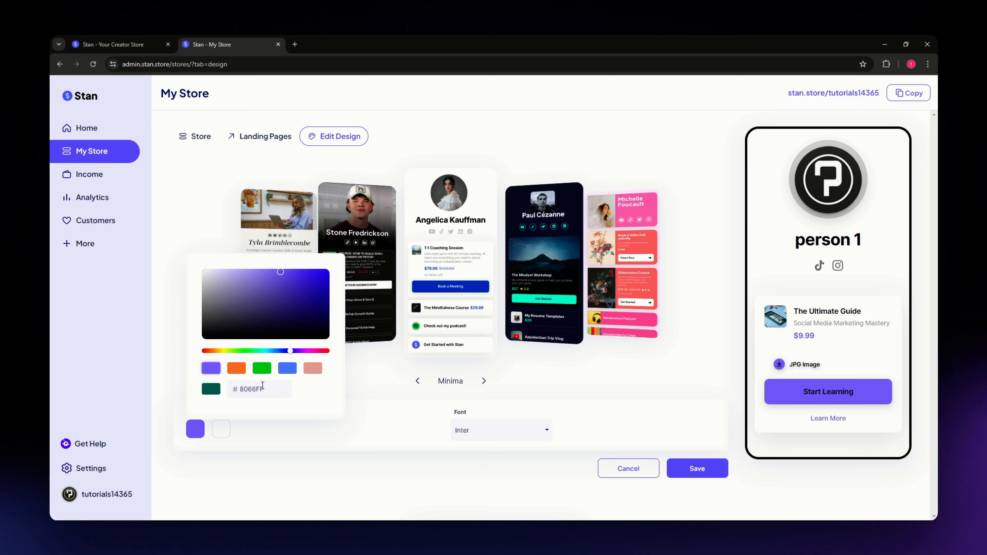
pyautogui.click(311, 371)
pyautogui.click(288, 370)
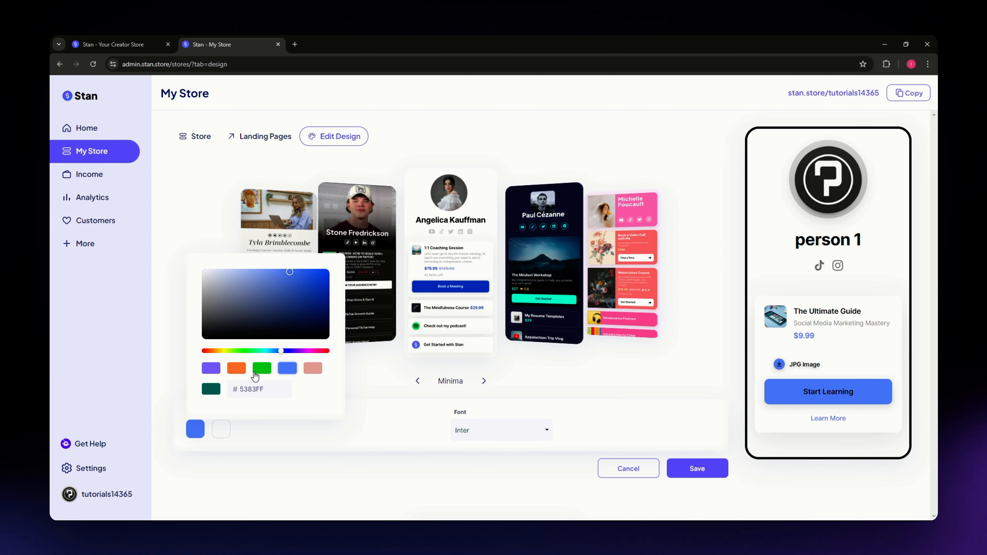
pyautogui.click(210, 370)
pyautogui.click(210, 390)
pyautogui.click(236, 369)
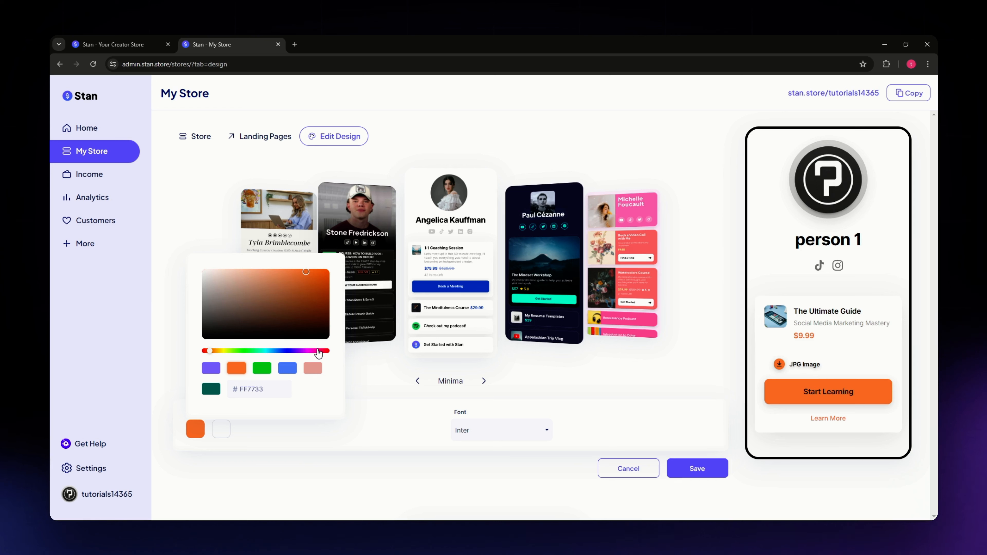
# Look through the available fonts, keep Inter, and save the store design.
pyautogui.click(486, 431)
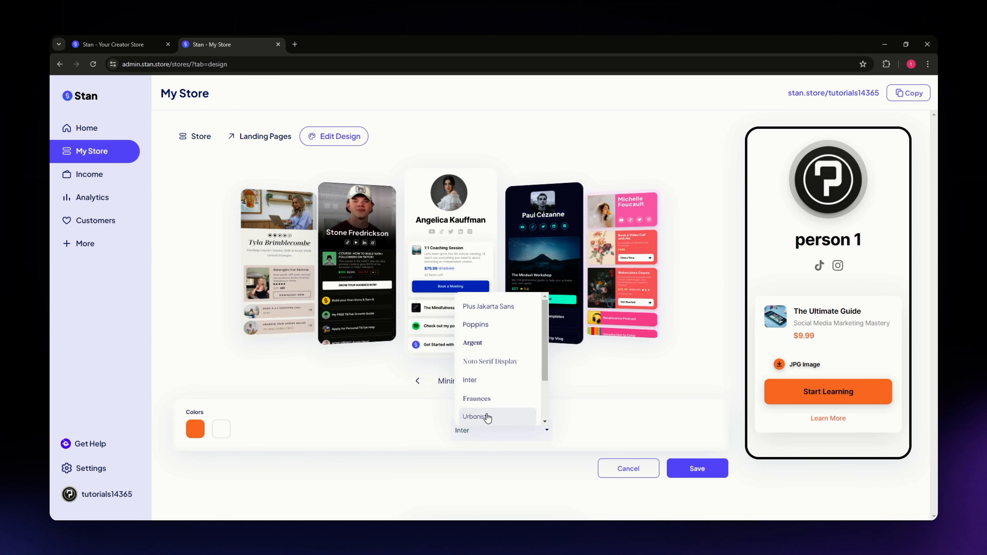
pyautogui.scroll(-2, 501, 400)
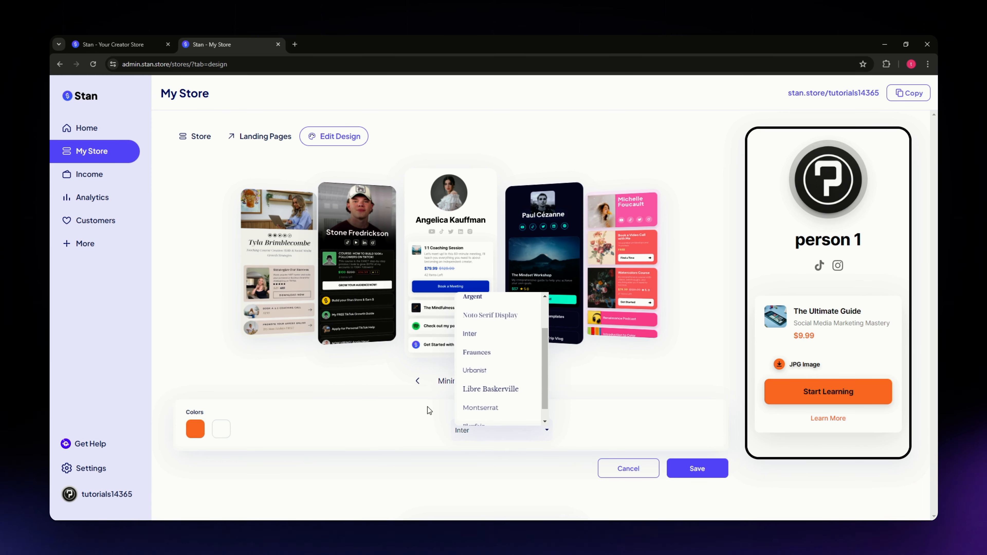
pyautogui.scroll(3, 489, 409)
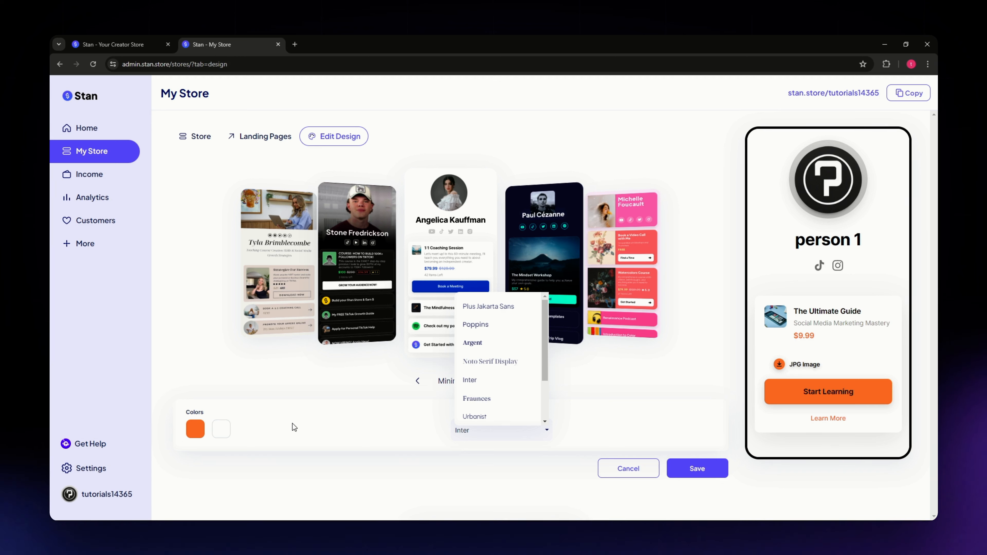
pyautogui.click(325, 425)
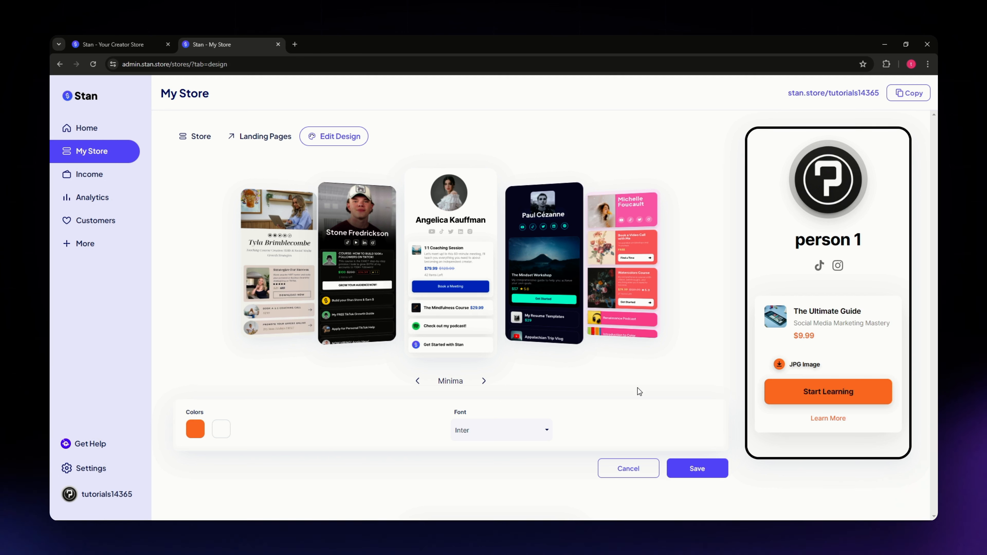
pyautogui.click(697, 474)
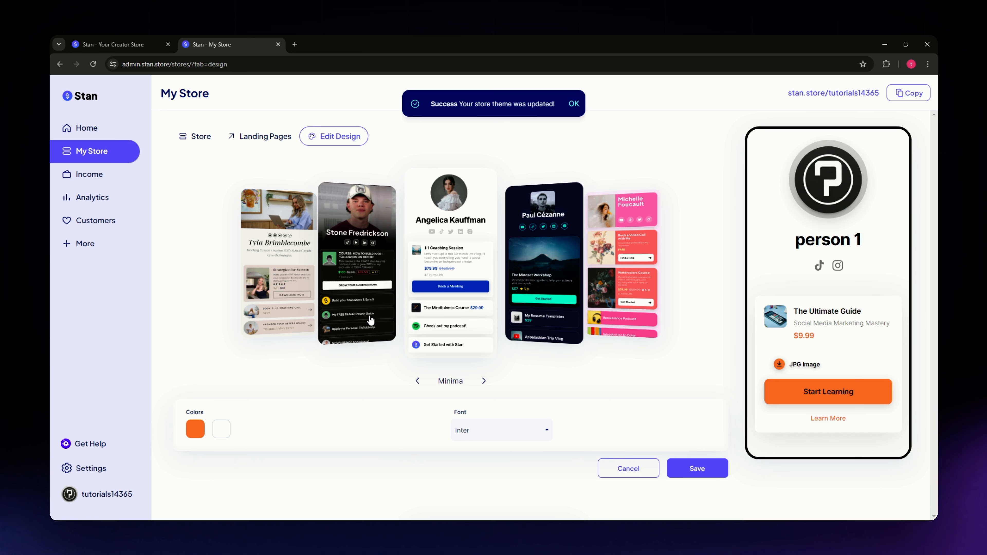
# Start adding a Collect Emails / Applications product to the store and look over its thumbnail form.
pyautogui.click(191, 143)
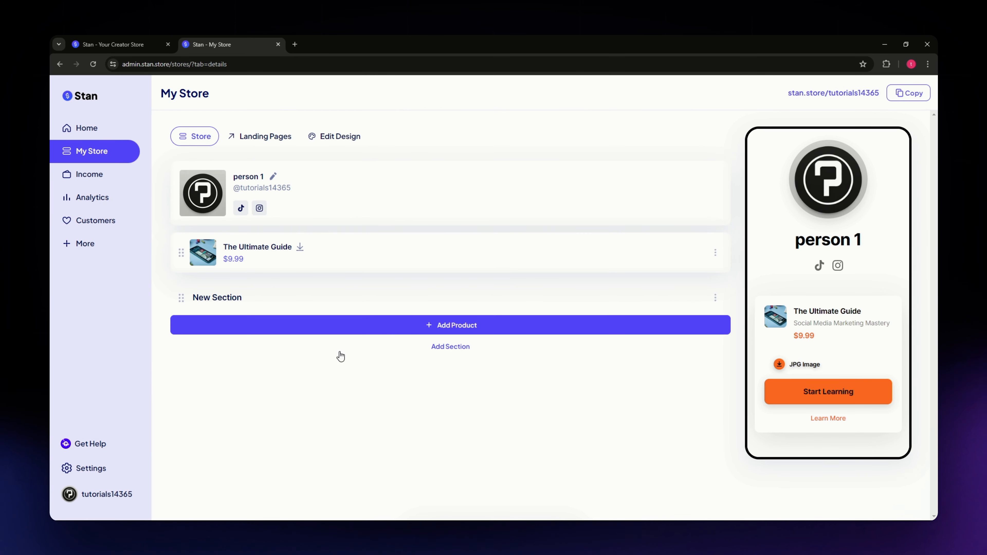
pyautogui.click(343, 324)
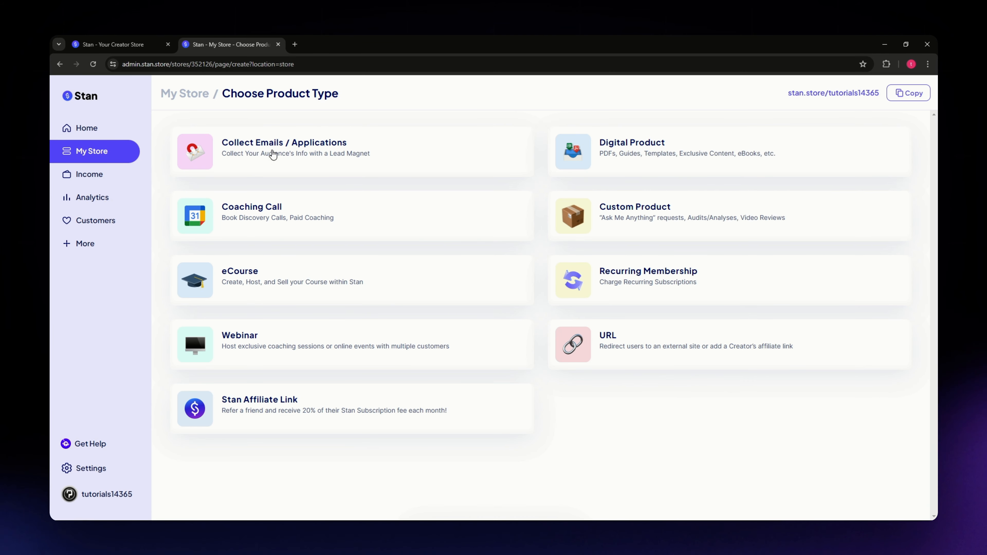
pyautogui.click(299, 161)
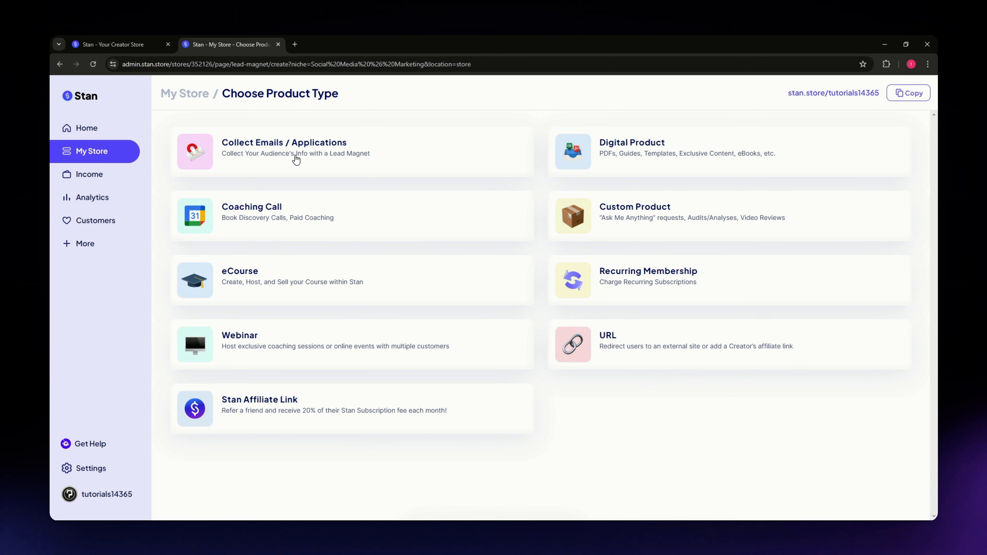
pyautogui.scroll(-4, 346, 366)
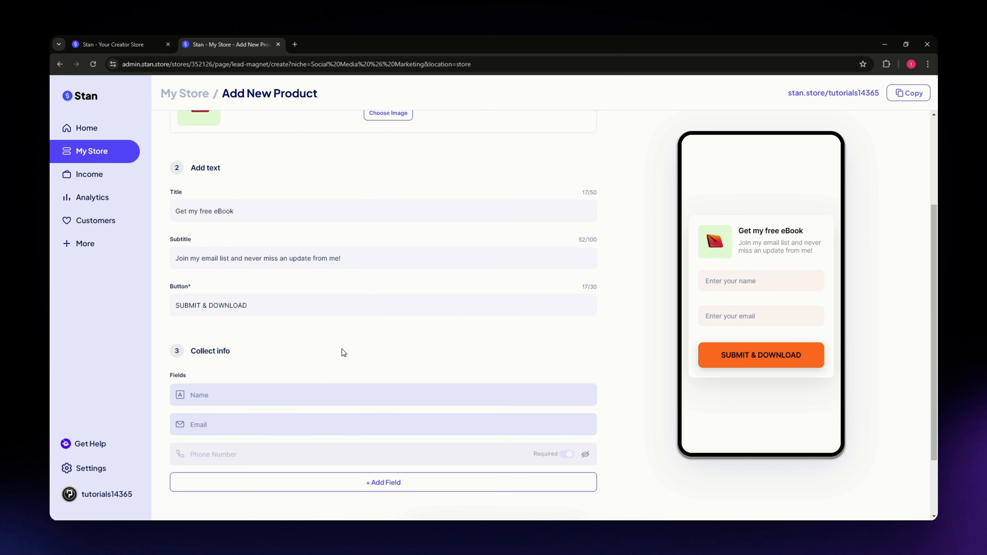
pyautogui.scroll(4, 343, 353)
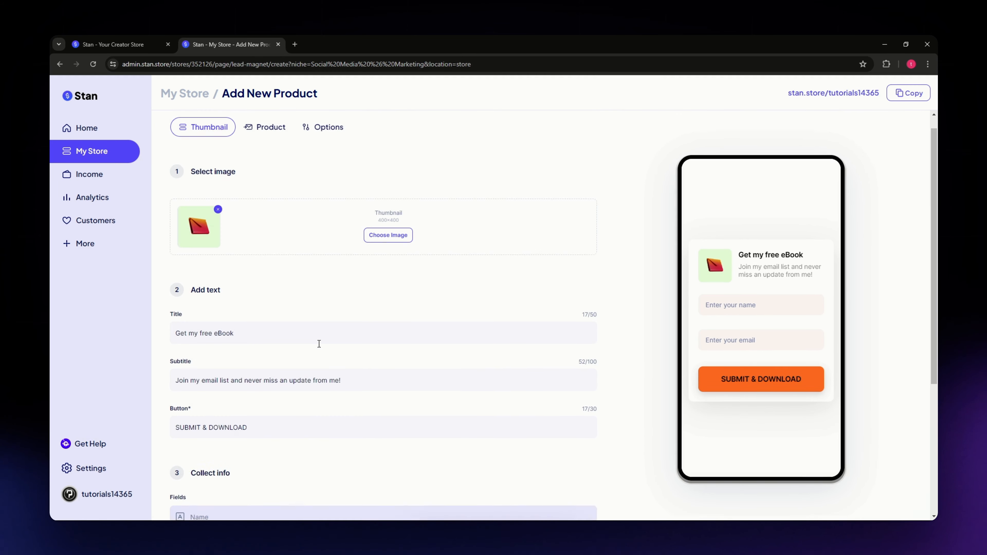
# Search the image library for "ebook" and set the cropped photo of a person holding an e-reader outdoors as the product thumbnail.
pyautogui.click(394, 251)
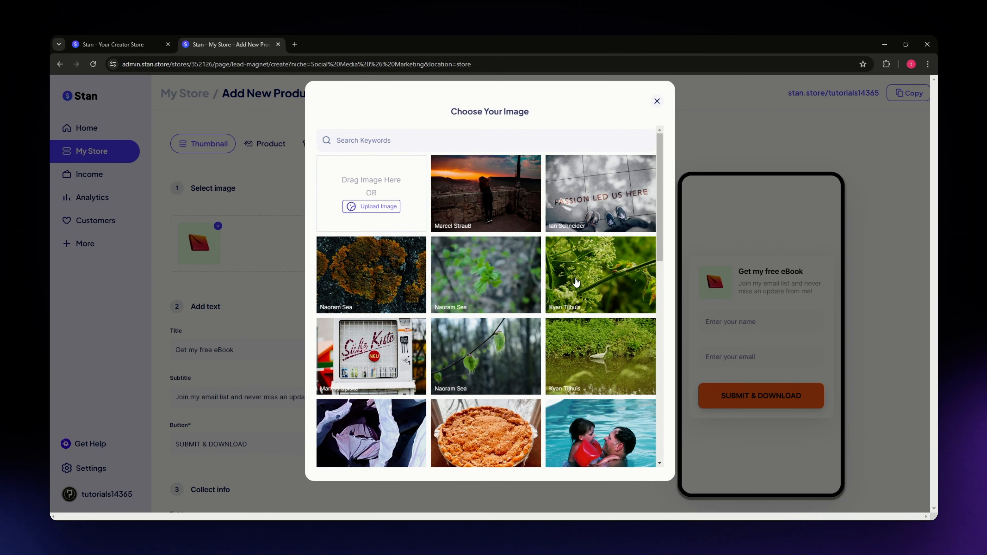
pyautogui.click(404, 144)
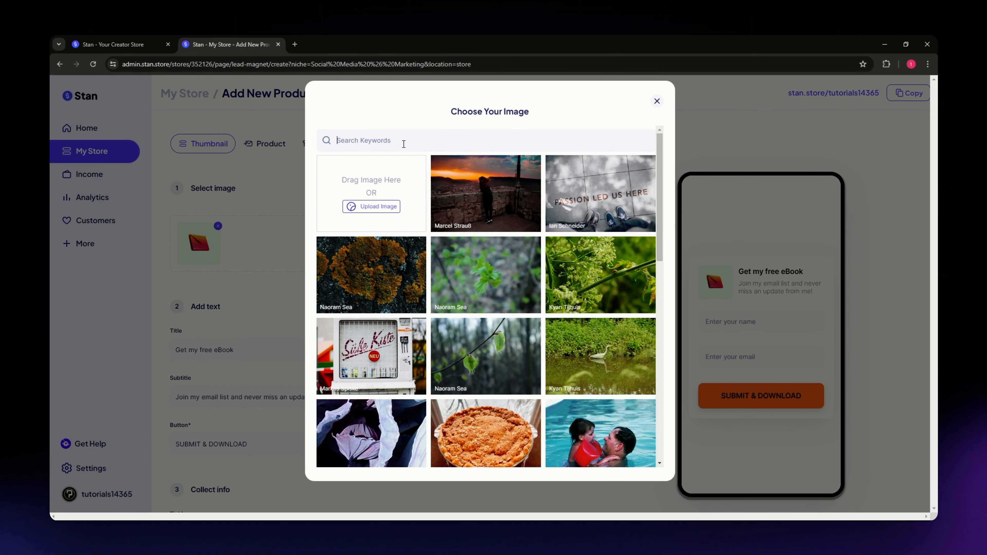
pyautogui.write('ebook')
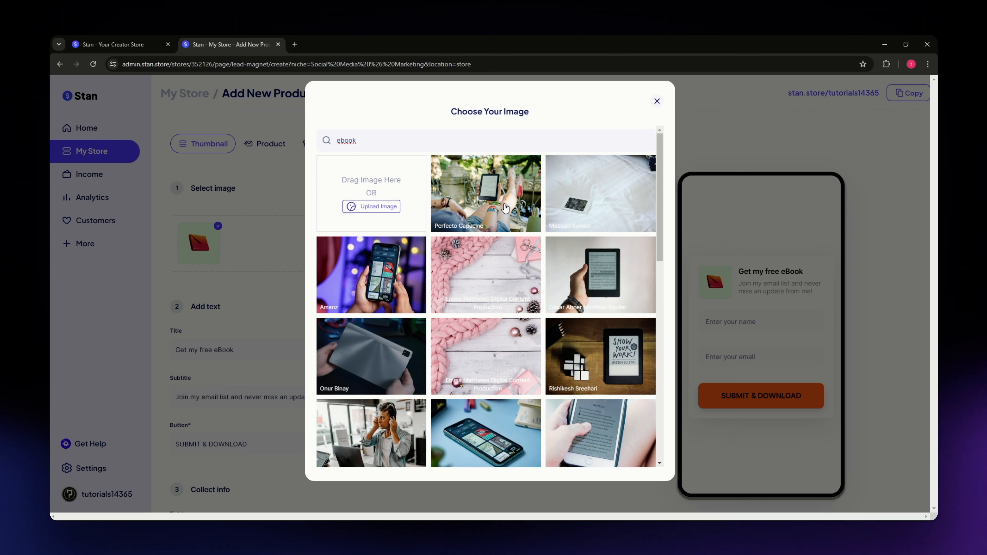
pyautogui.click(499, 196)
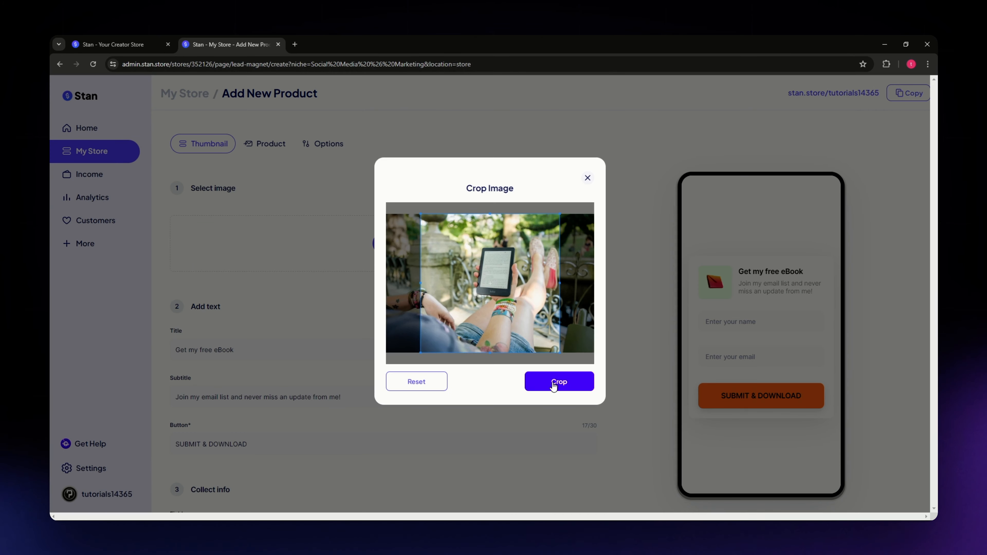
pyautogui.click(552, 379)
# Review the title, subtitle and button text of the lead magnet's thumbnail form.
pyautogui.scroll(-3, 295, 303)
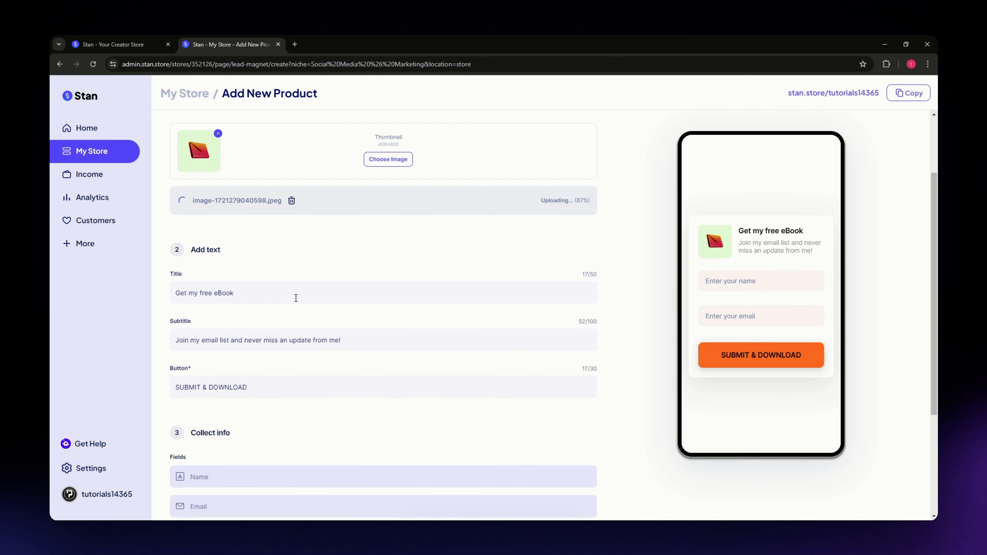
pyautogui.click(250, 295)
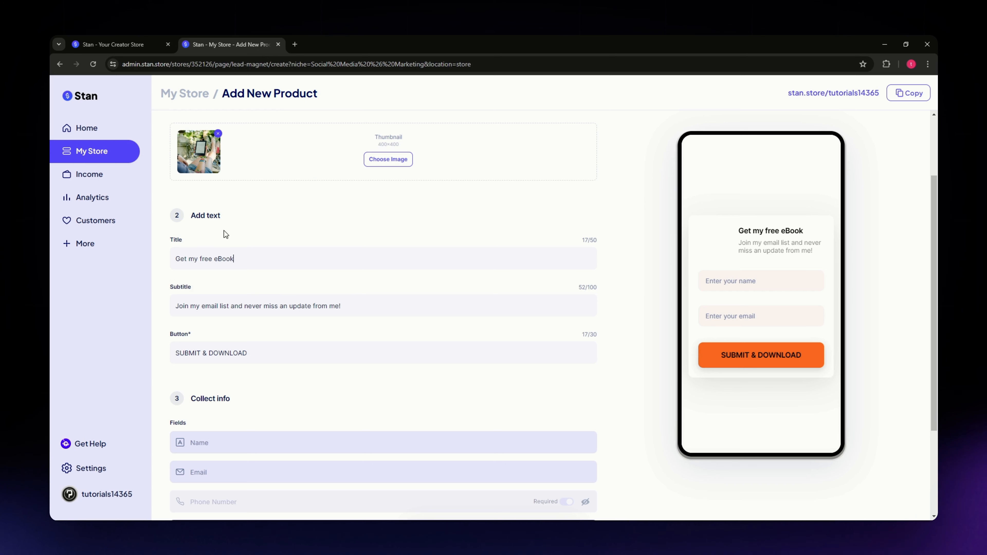
pyautogui.moveTo(235, 259); pyautogui.dragTo(182, 251)
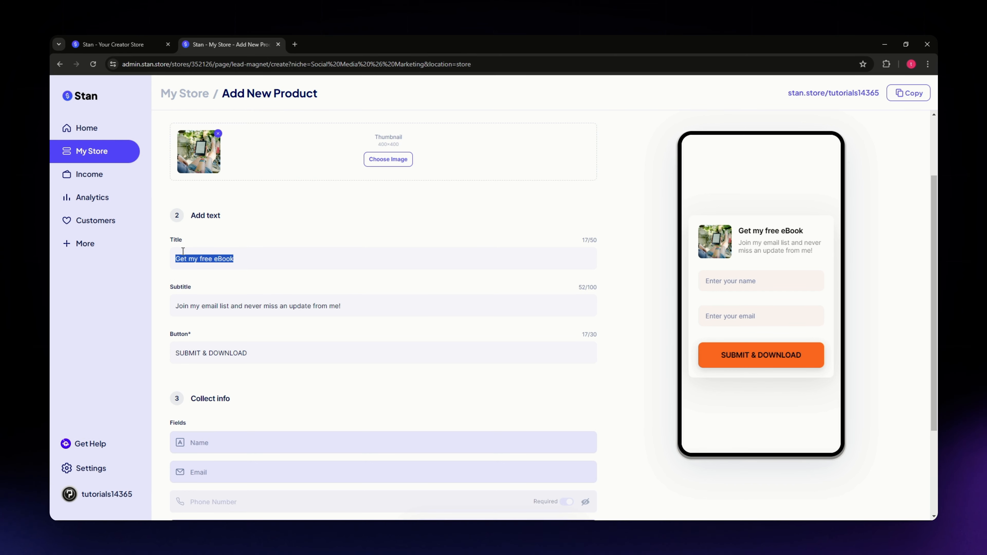
pyautogui.tripleClick(223, 307)
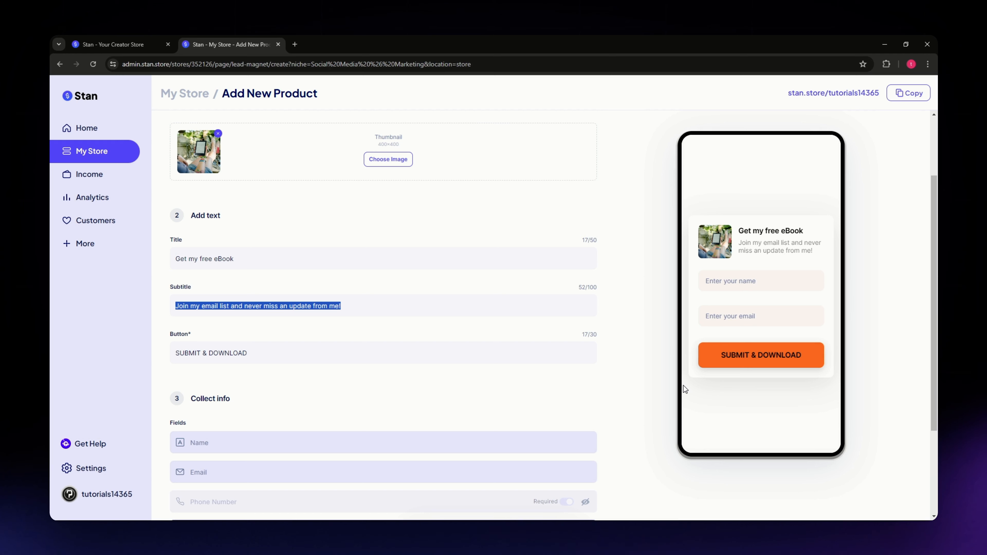
pyautogui.scroll(-1, 269, 392)
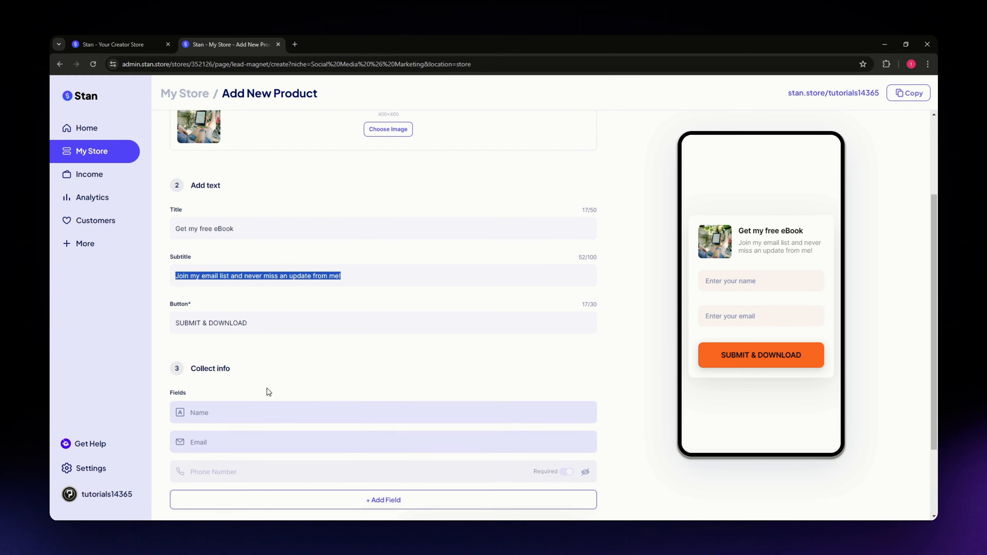
pyautogui.click(254, 309)
pyautogui.doubleClick(254, 309)
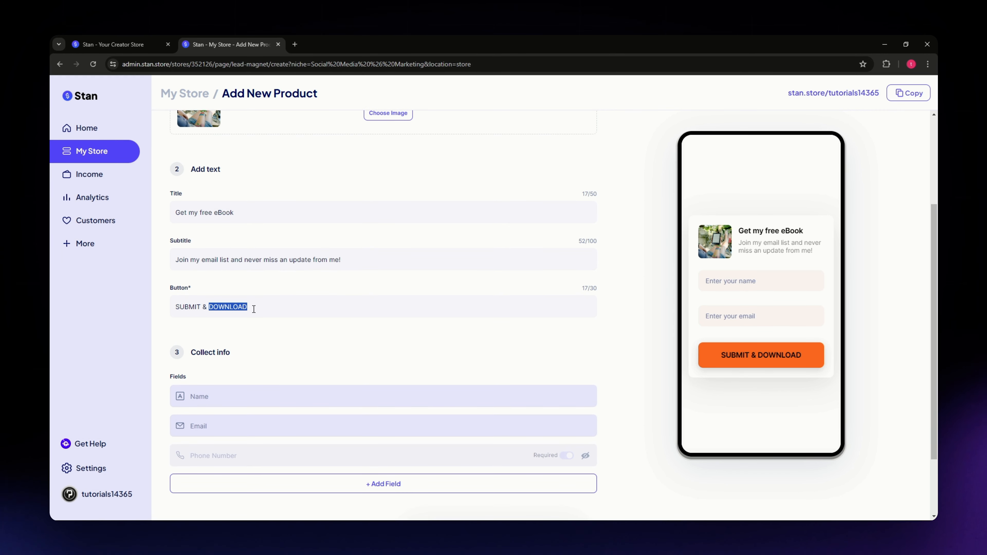
pyautogui.click(195, 309)
pyautogui.moveTo(254, 309); pyautogui.dragTo(153, 300)
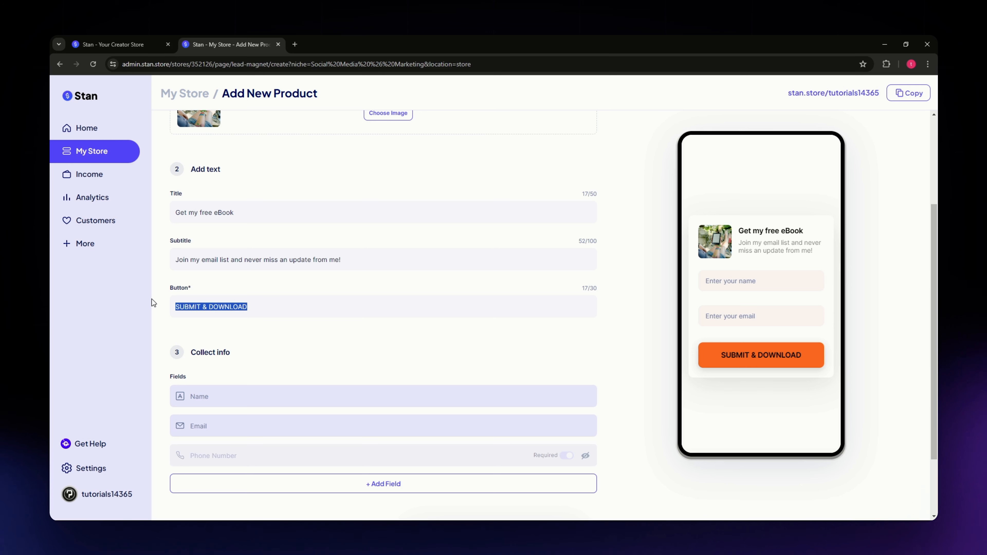
pyautogui.click(309, 349)
# Look over the info collection fields and the types of extra field available, without adding one.
pyautogui.scroll(-2, 308, 349)
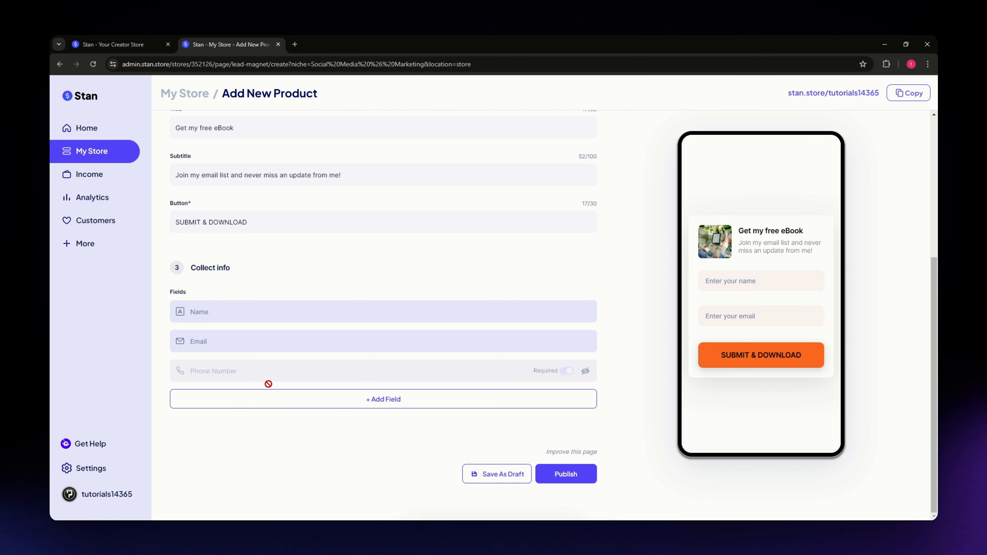
pyautogui.click(380, 402)
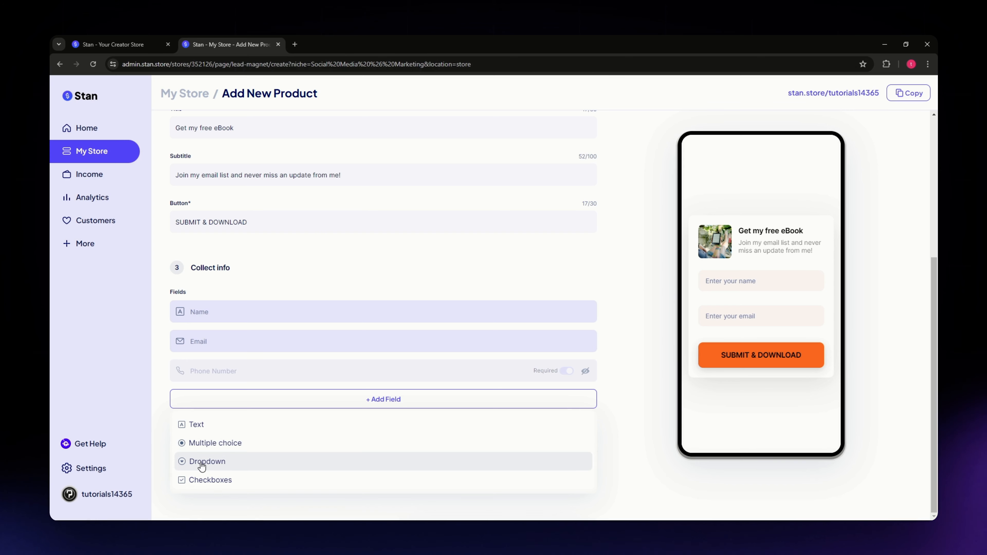
pyautogui.click(162, 407)
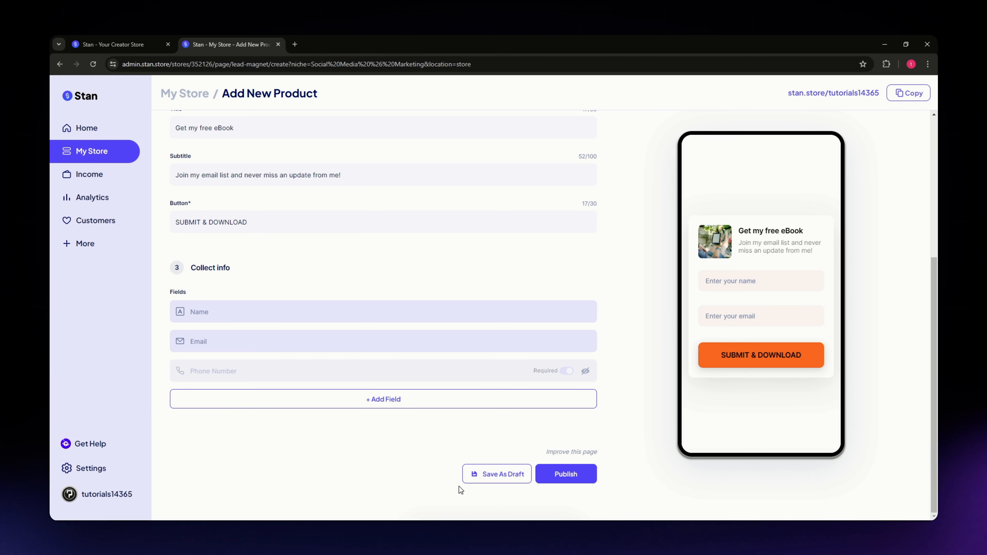
pyautogui.scroll(5, 458, 489)
pyautogui.scroll(-5, 384, 465)
pyautogui.scroll(6, 361, 445)
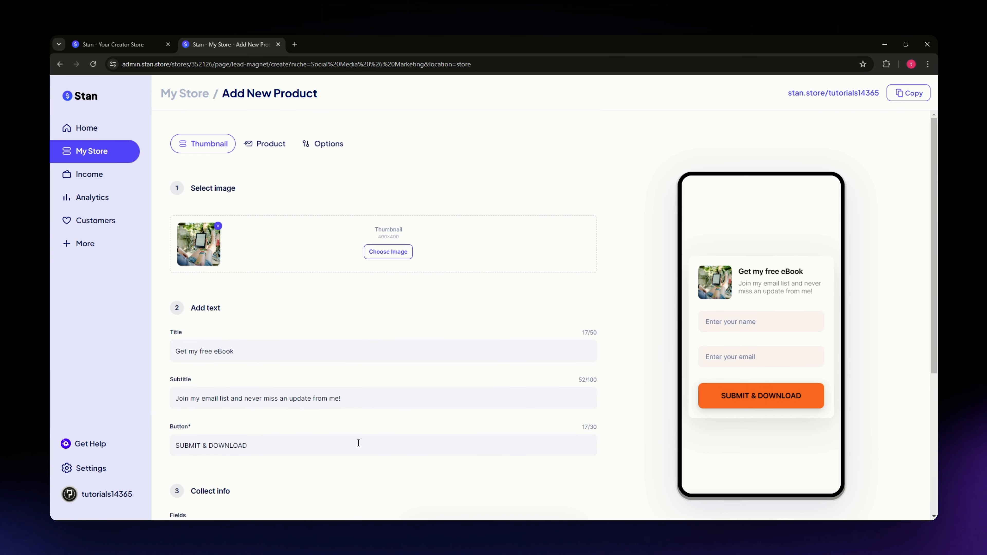
# Examine the product's file upload page and its email flow, confirmation email and integration options.
pyautogui.click(263, 144)
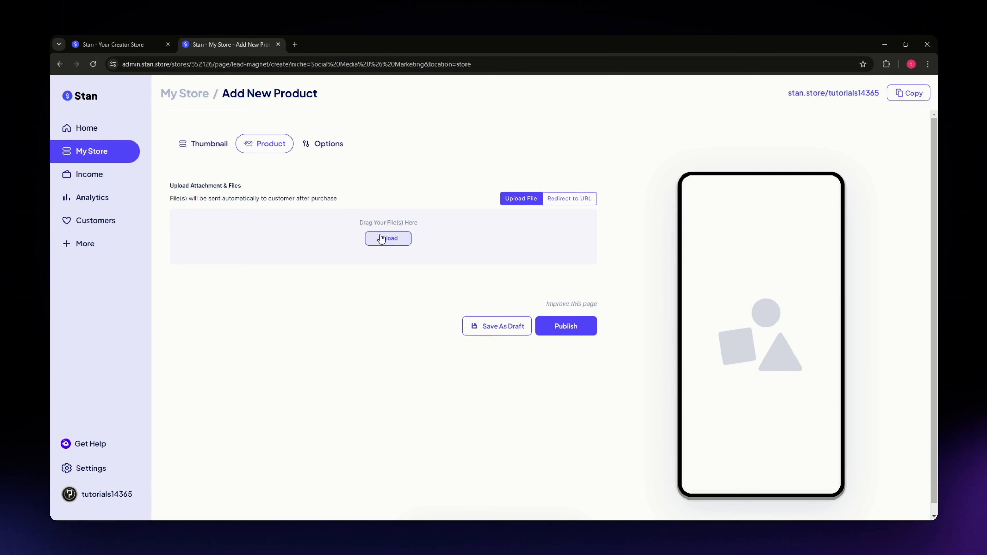
pyautogui.click(322, 144)
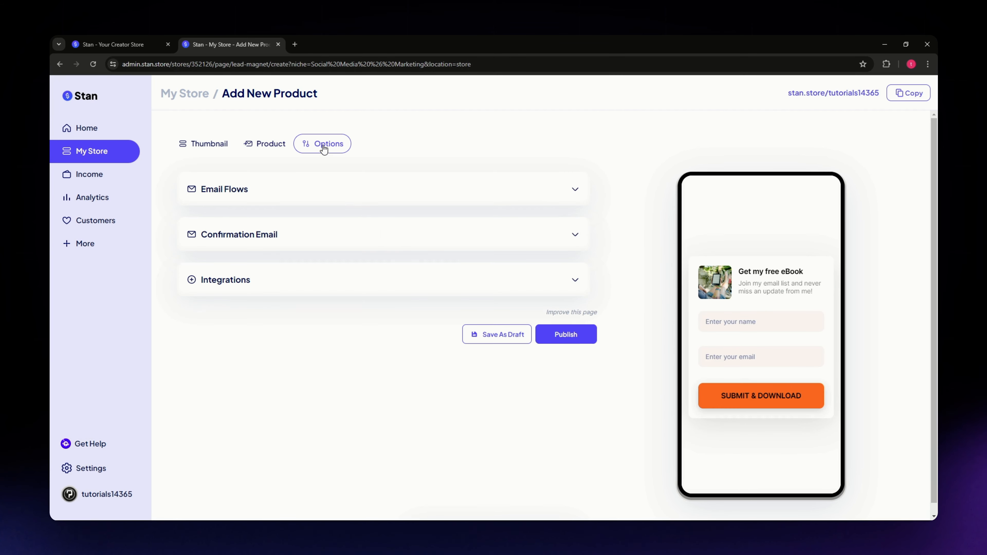
pyautogui.click(235, 196)
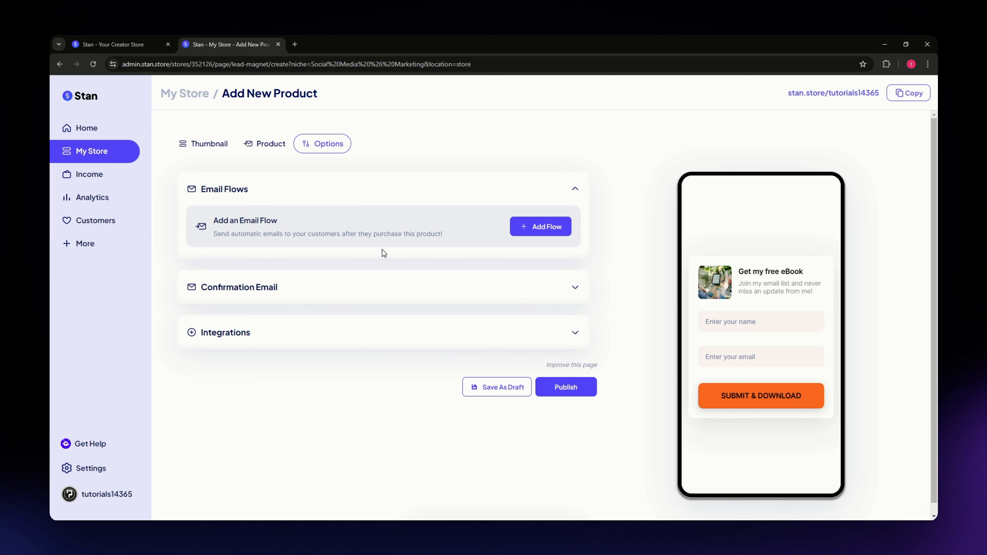
pyautogui.click(286, 292)
pyautogui.scroll(-4, 334, 287)
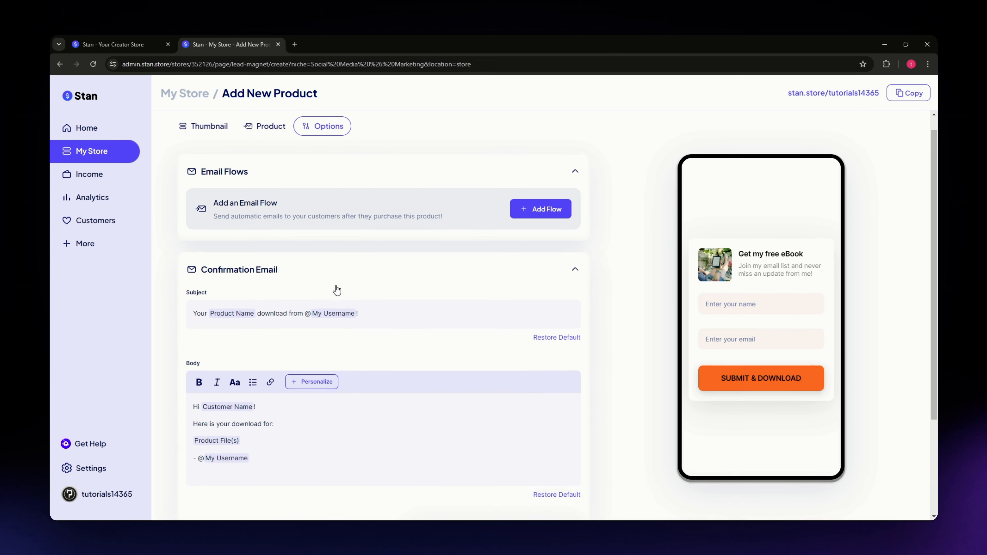
pyautogui.moveTo(259, 335); pyautogui.dragTo(193, 275)
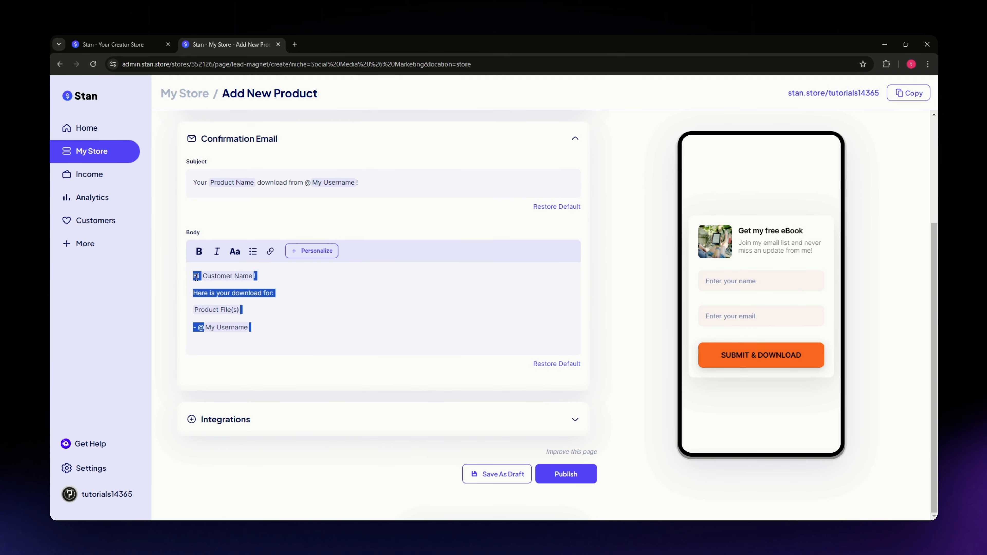
pyautogui.click(274, 340)
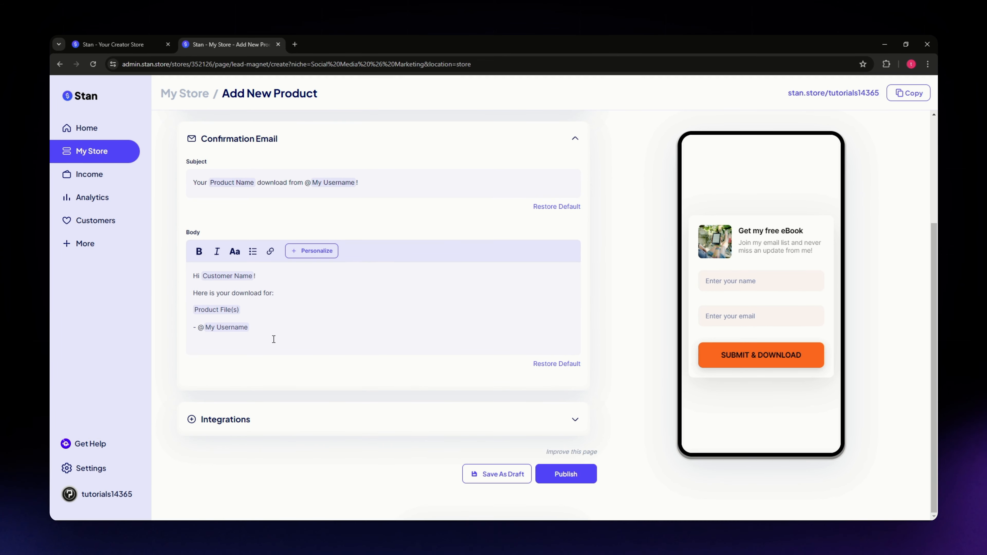
pyautogui.click(229, 423)
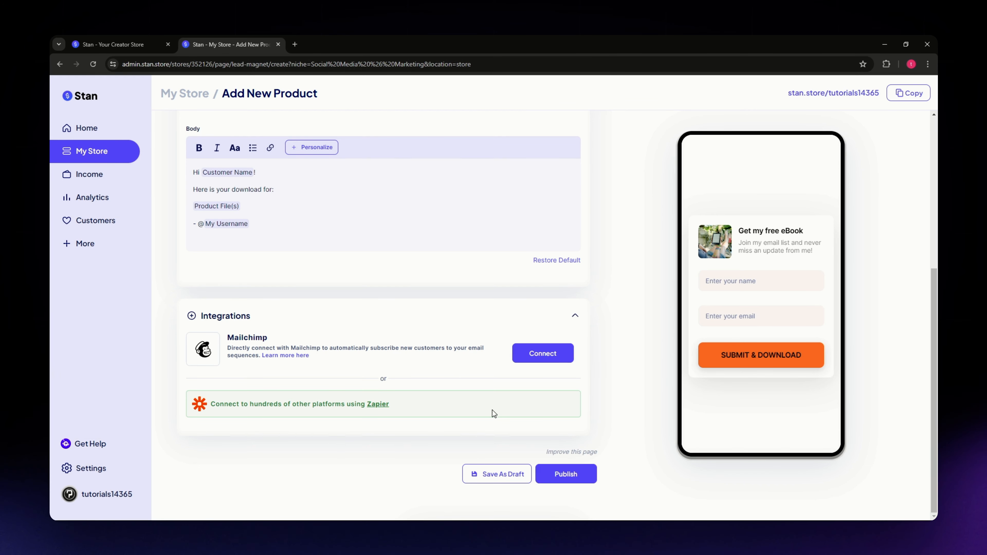
# Publish the "Get my free eBook" lead magnet to the store.
pyautogui.scroll(6, 494, 413)
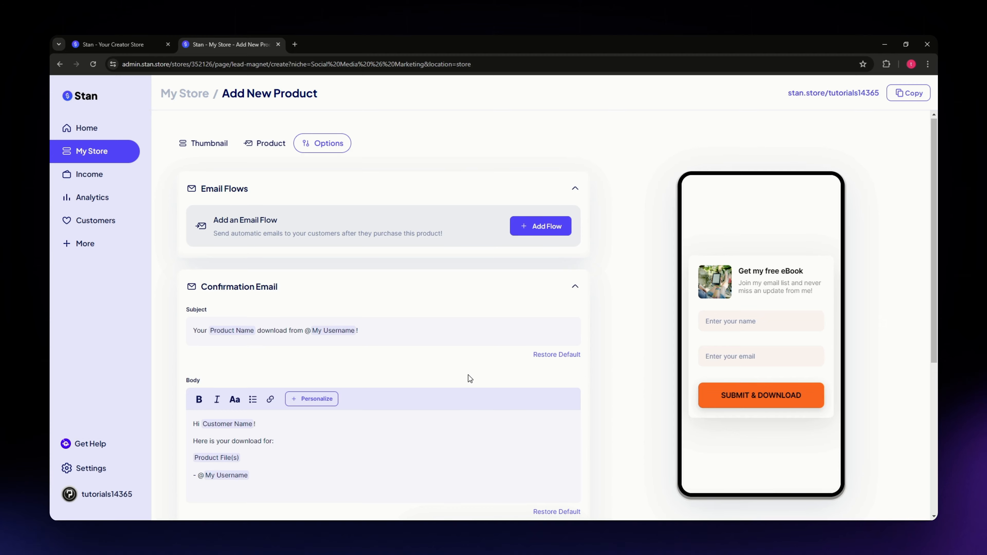
pyautogui.scroll(-6, 470, 378)
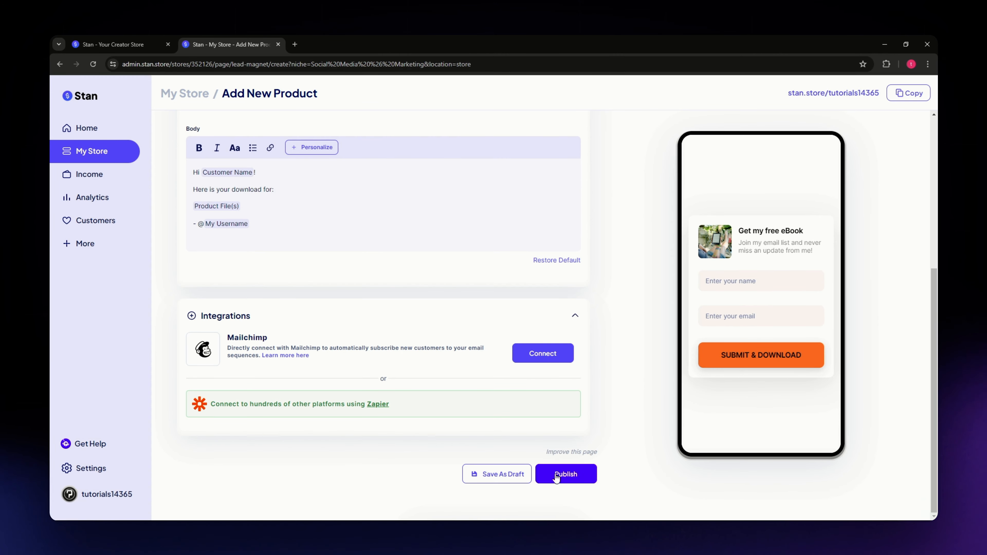
pyautogui.click(565, 478)
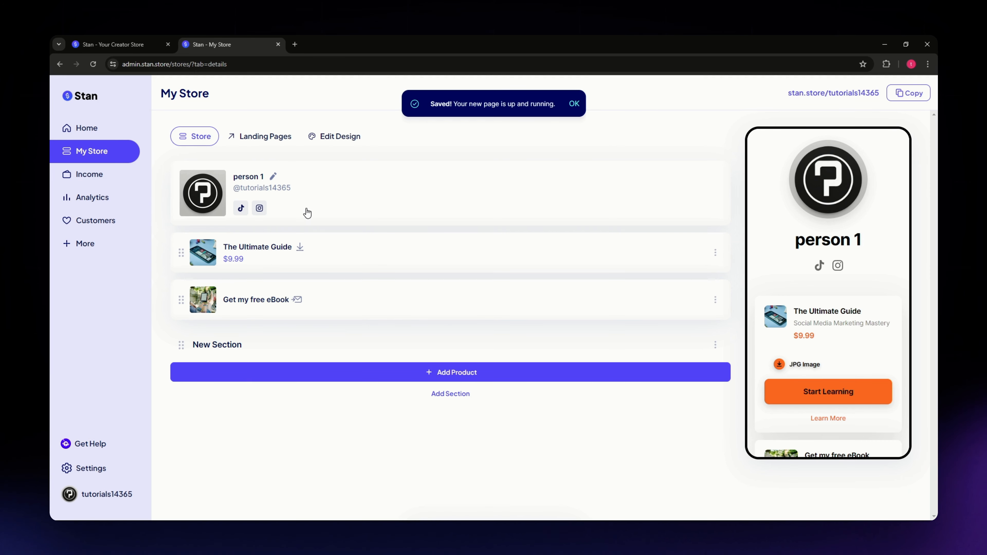
# Start adding a Digital Product, compare the Button, Callout and Preview styles, and choose Callout.
pyautogui.click(449, 372)
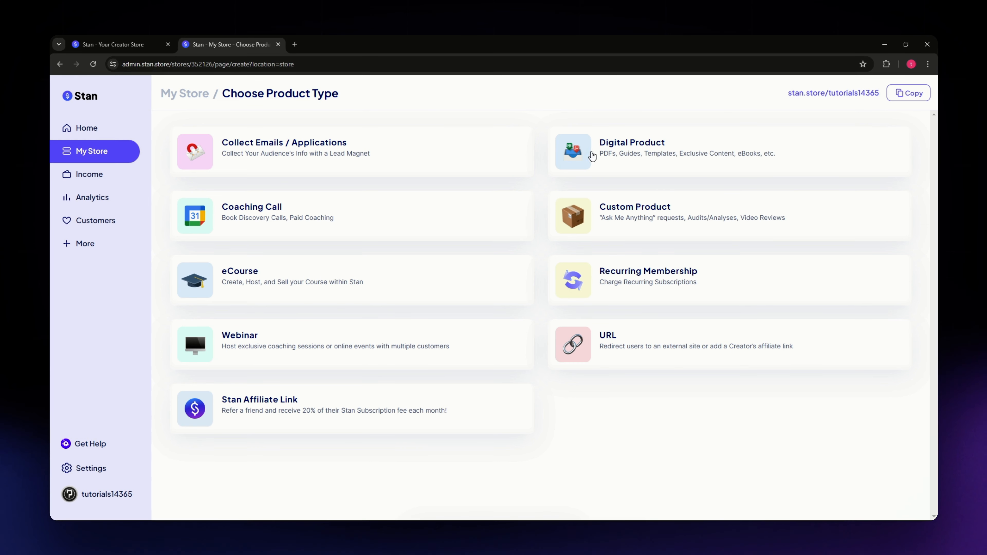
pyautogui.click(576, 150)
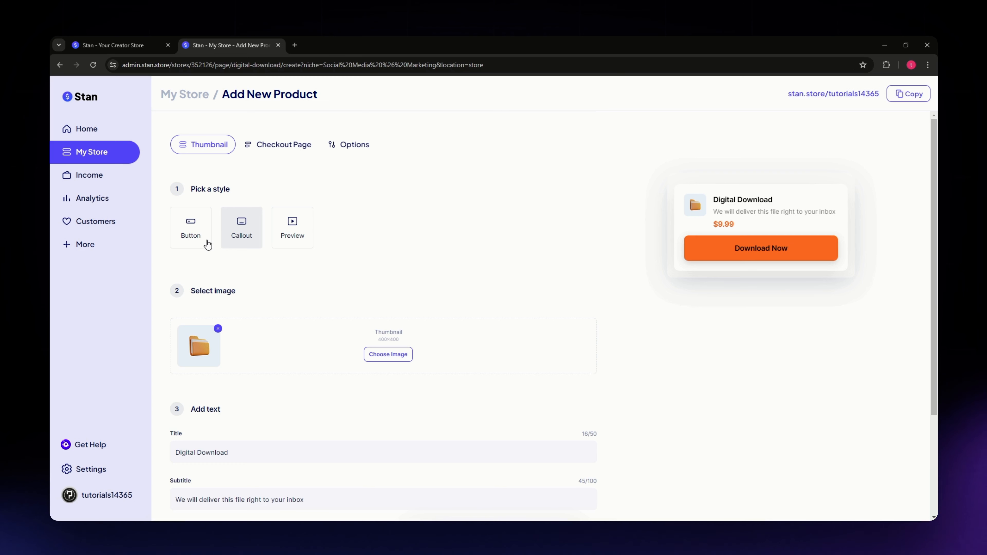
pyautogui.click(206, 220)
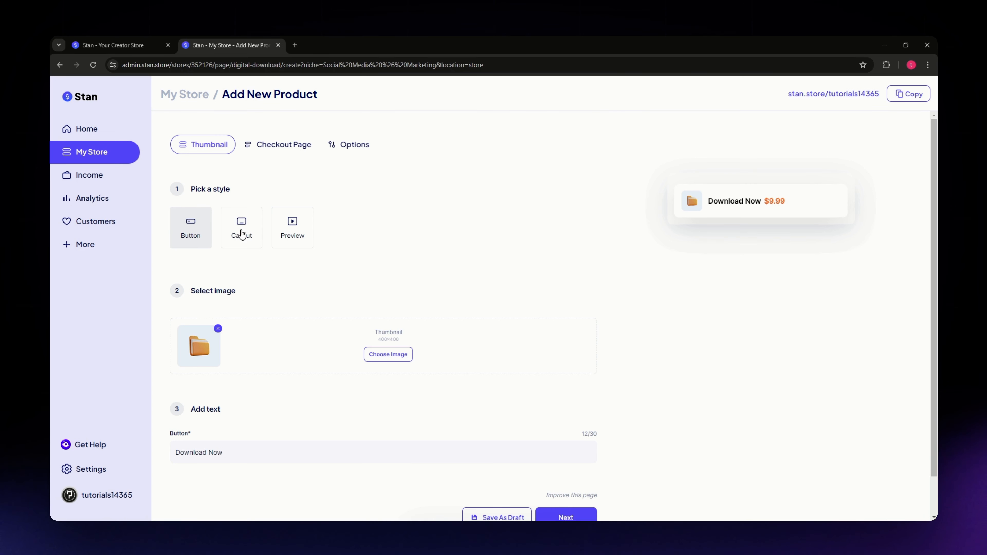
pyautogui.click(240, 234)
pyautogui.click(286, 238)
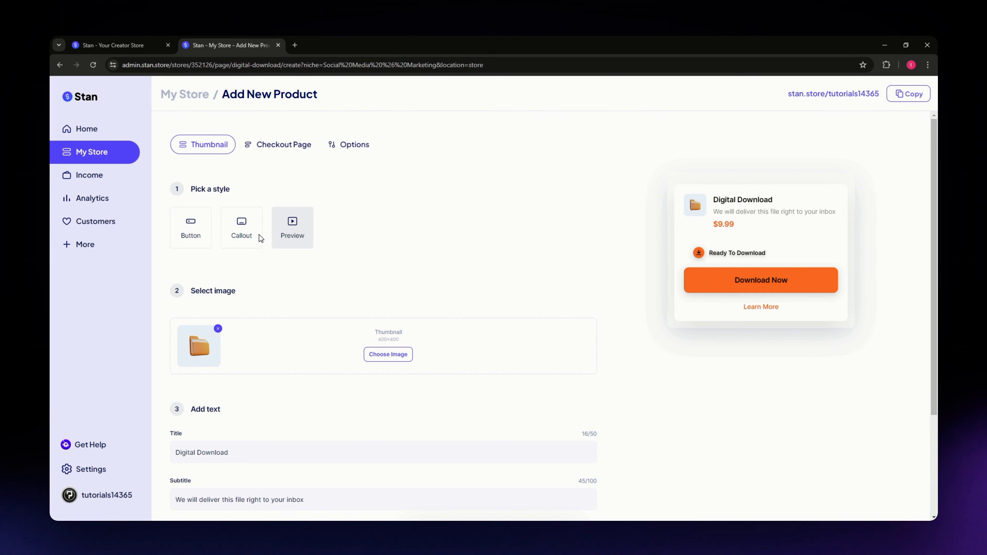
pyautogui.click(242, 231)
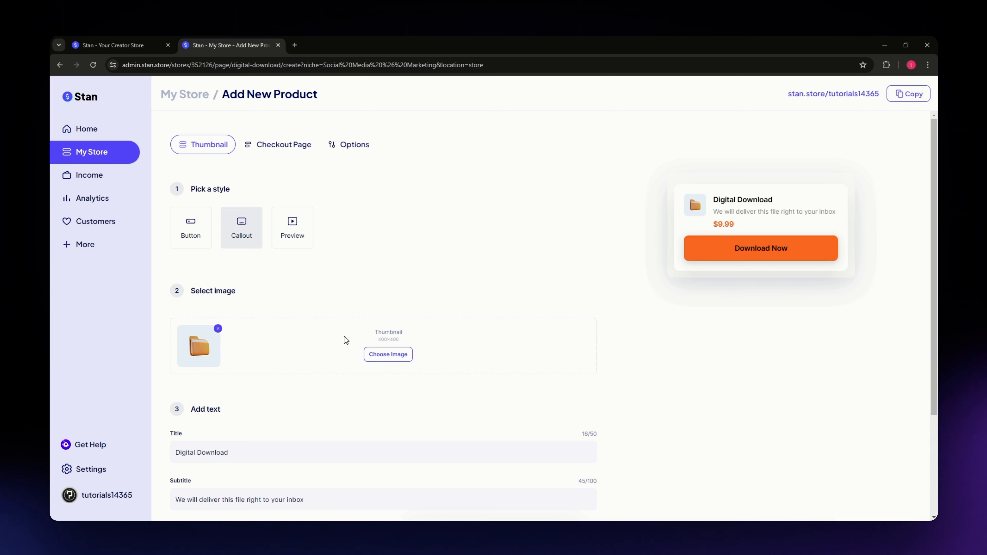
# Replace the digital product's thumbnail with the photo of a small dark device on a white surface, and check the button text.
pyautogui.scroll(-2, 297, 295)
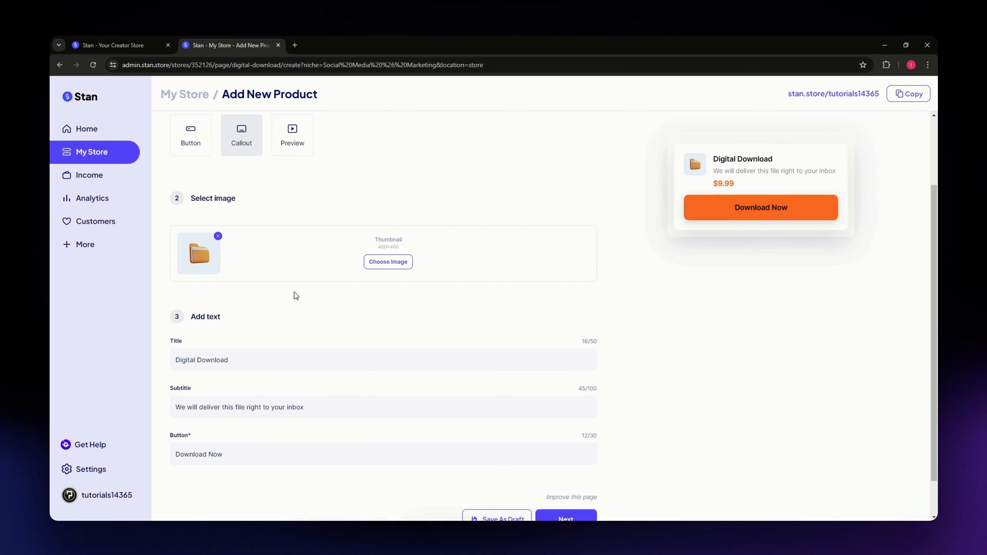
pyautogui.scroll(2, 302, 278)
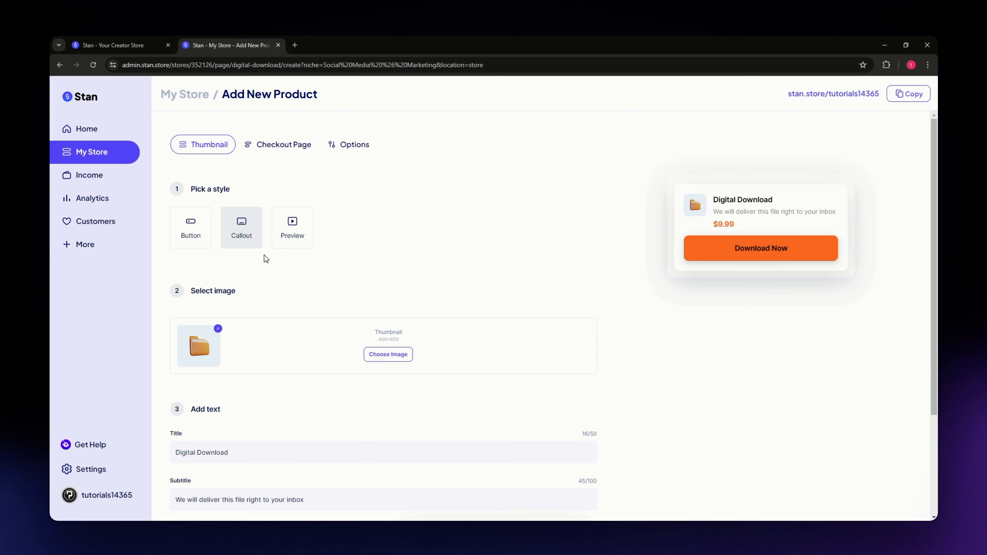
pyautogui.scroll(-2, 256, 300)
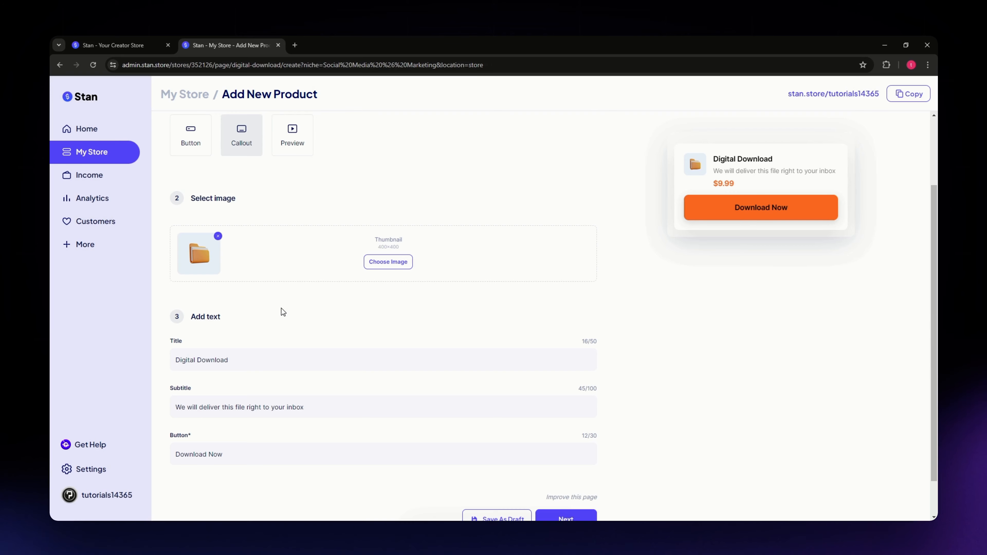
pyautogui.scroll(-1, 293, 315)
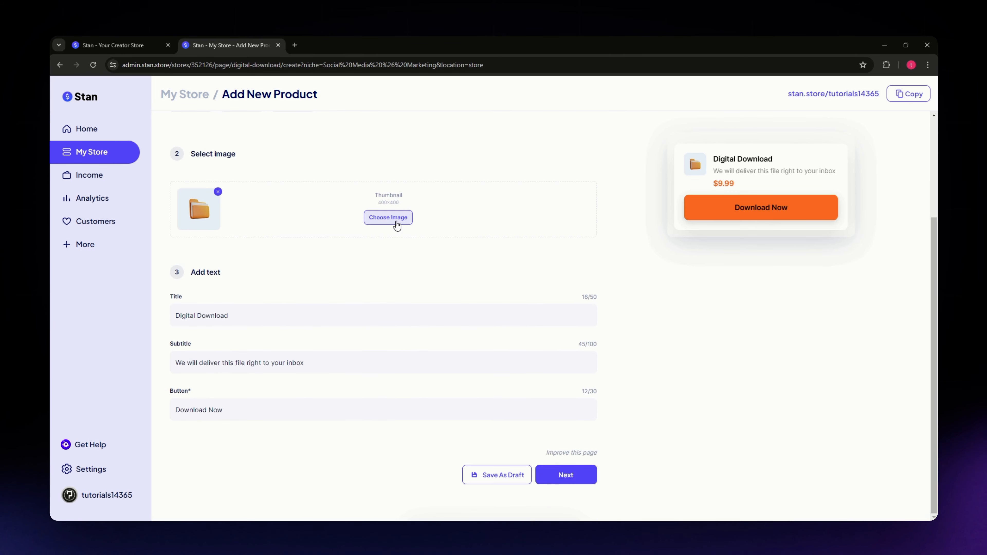
pyautogui.click(395, 223)
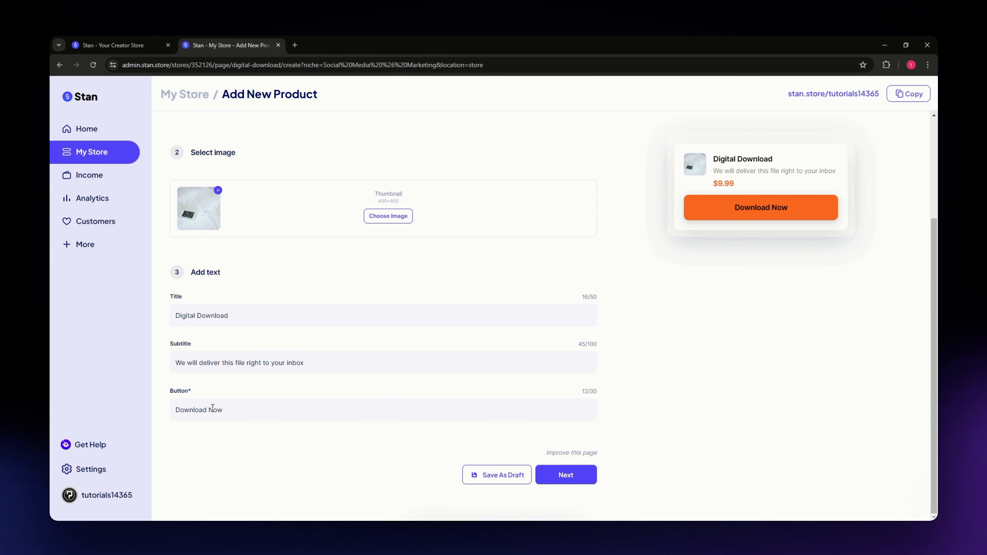
pyautogui.tripleClick(202, 410)
pyautogui.click(243, 441)
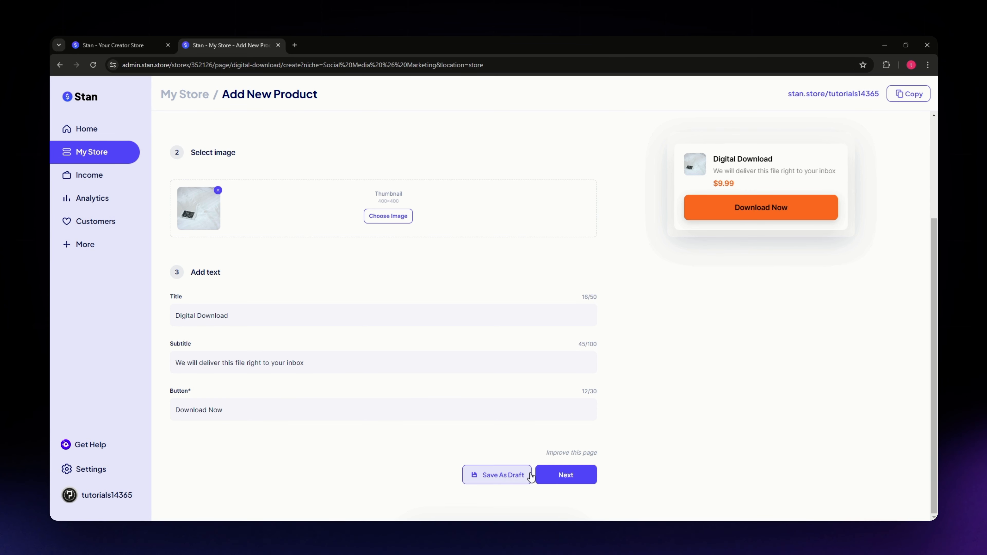
# Continue to the checkout page and replace its image with the photo of a hand holding an e-reader.
pyautogui.click(566, 475)
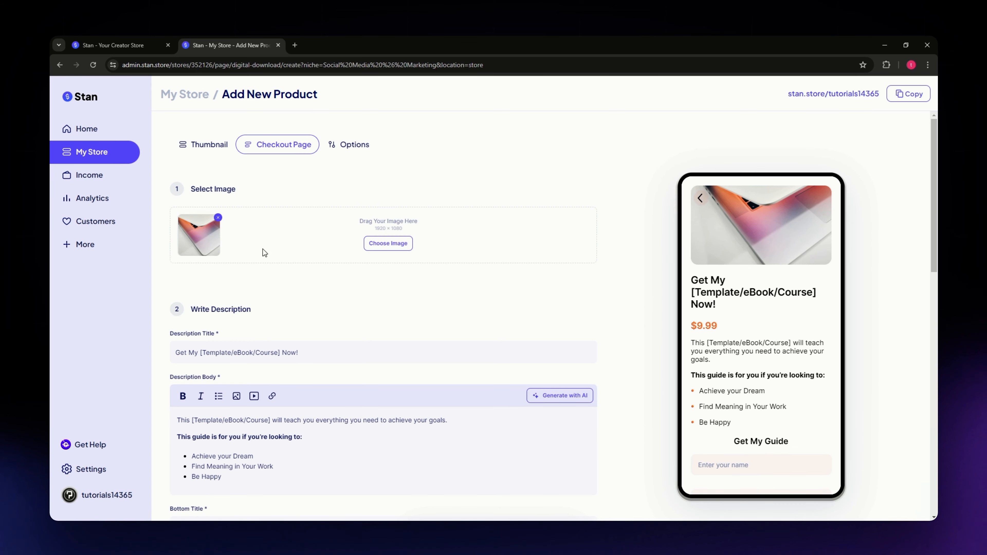
pyautogui.scroll(-1, 285, 252)
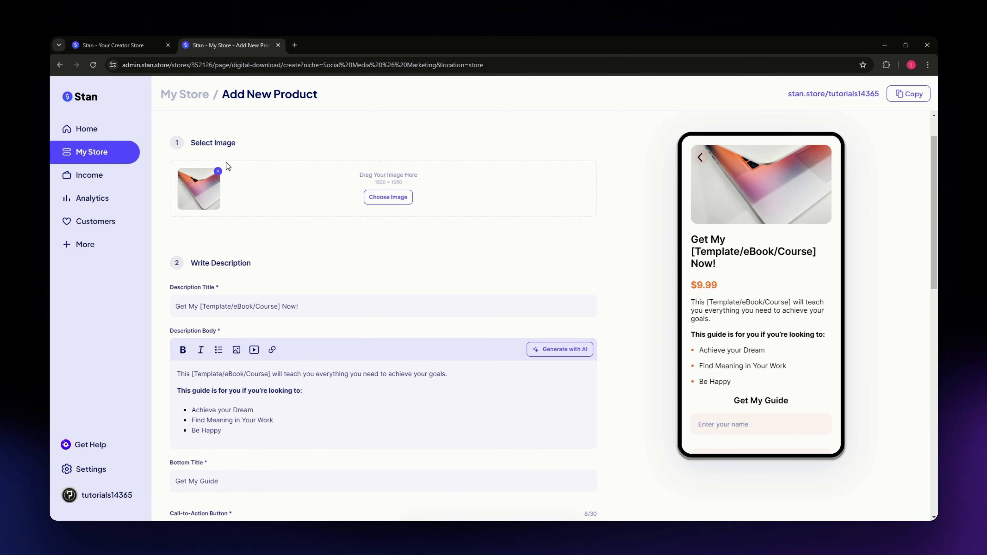
pyautogui.click(388, 197)
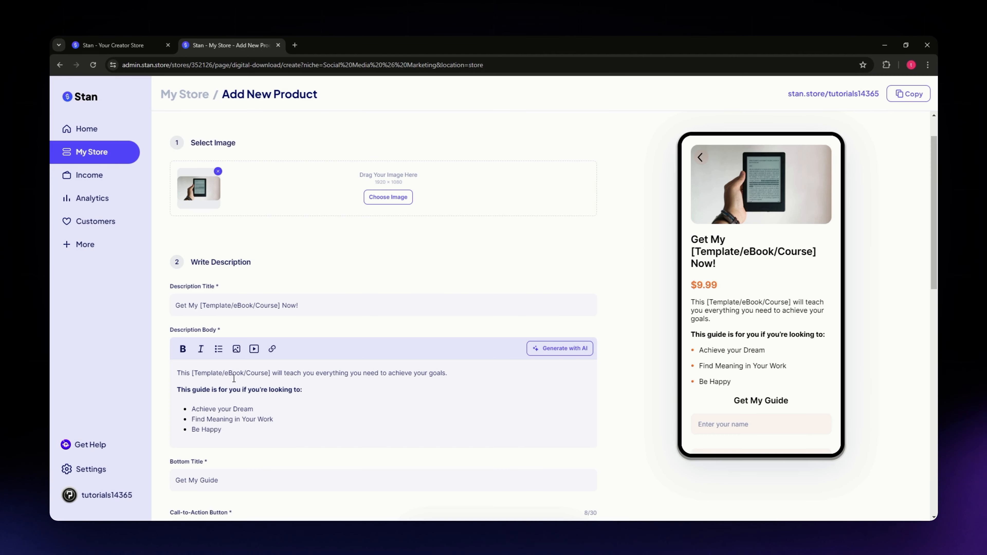
# Review the checkout page's description title, description body, bottom title and call-to-action button text.
pyautogui.scroll(-1, 253, 402)
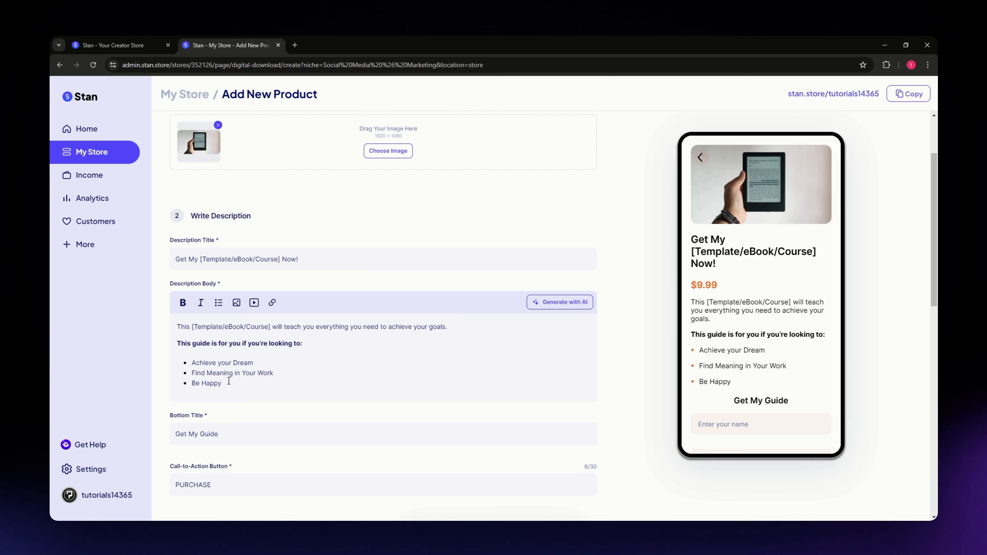
pyautogui.moveTo(230, 387); pyautogui.dragTo(181, 327)
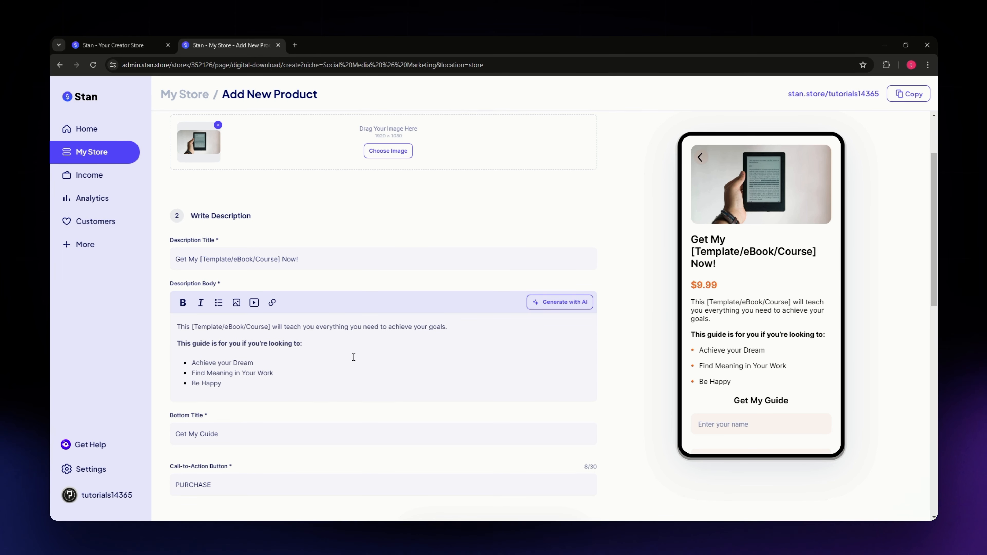
pyautogui.scroll(-1, 354, 357)
pyautogui.scroll(-1, 190, 379)
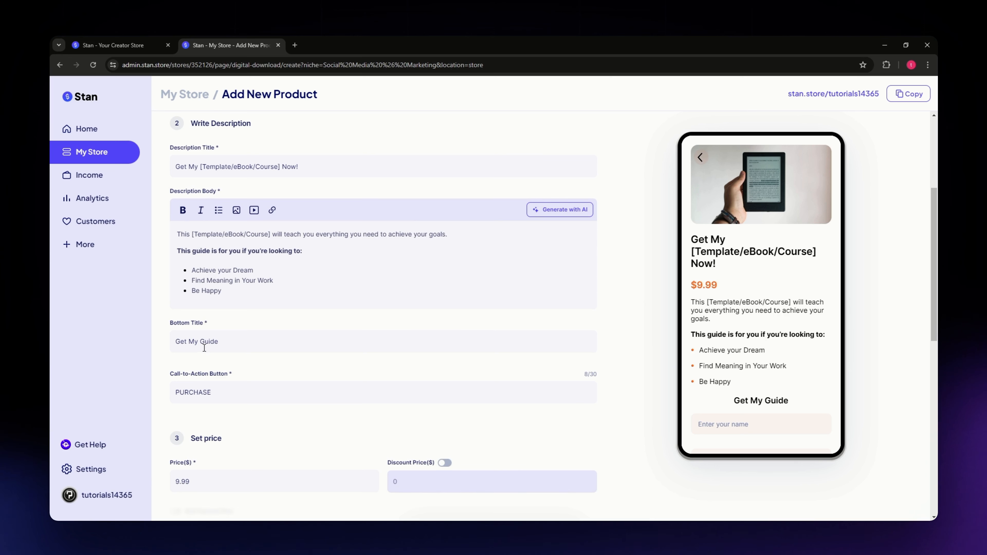
pyautogui.scroll(-2, 223, 400)
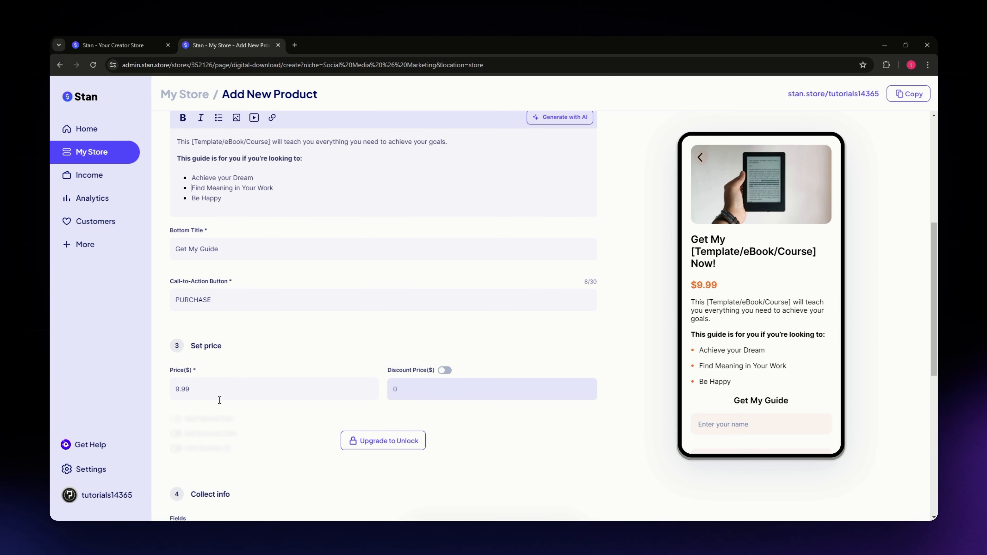
pyautogui.doubleClick(200, 297)
pyautogui.click(266, 299)
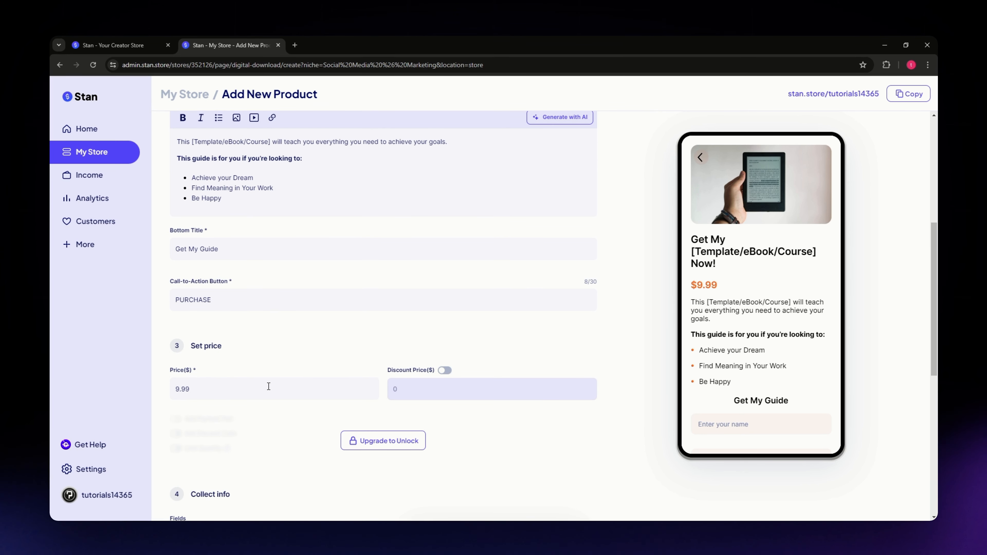
pyautogui.scroll(-1, 268, 386)
pyautogui.scroll(2, 309, 424)
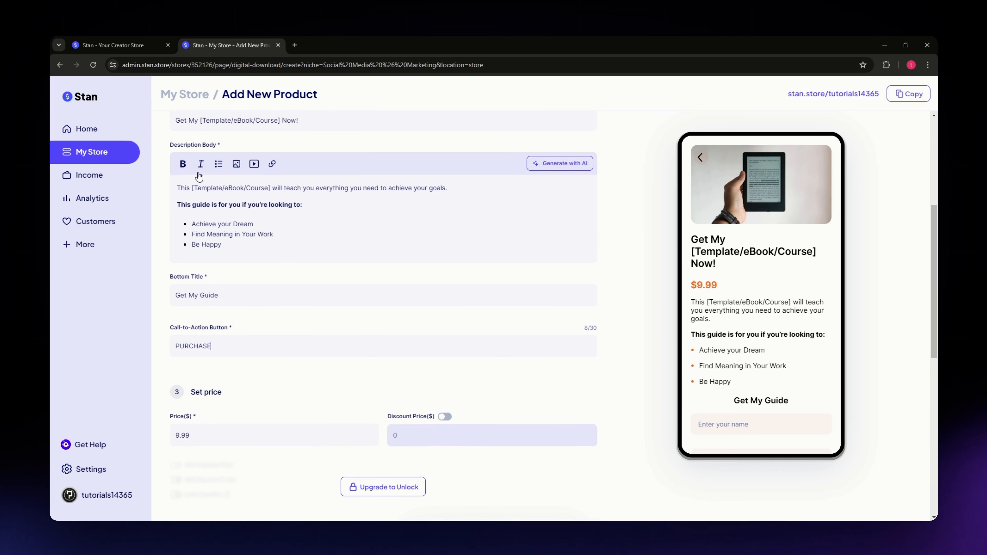
pyautogui.scroll(2, 305, 362)
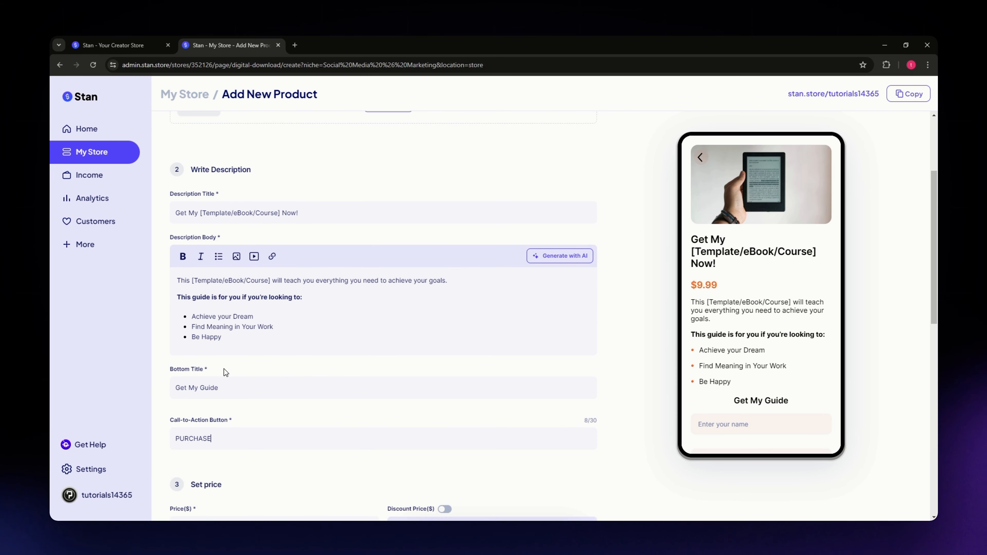
# Enable the discount price, set it to 7.99, and check the price and total in the checkout preview.
pyautogui.scroll(-5, 223, 370)
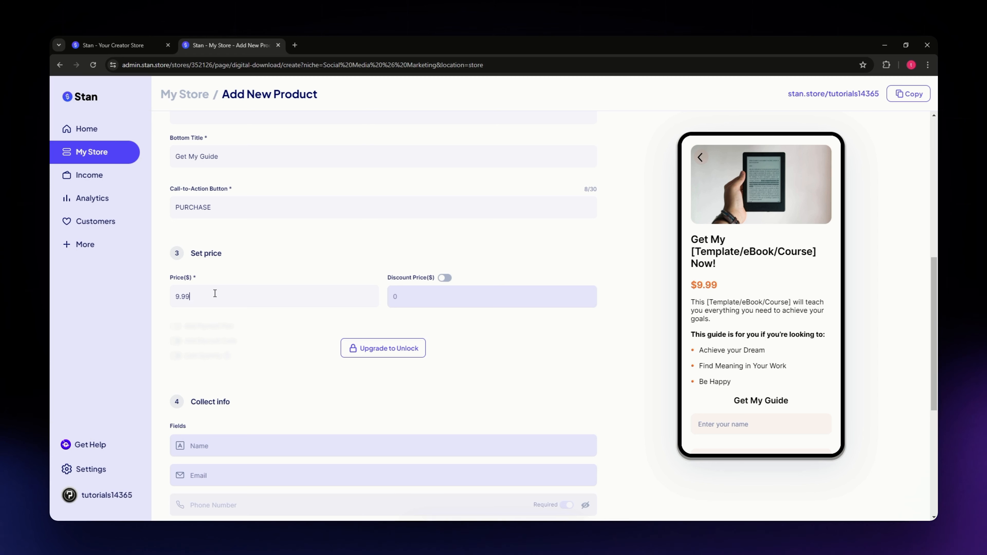
pyautogui.click(444, 279)
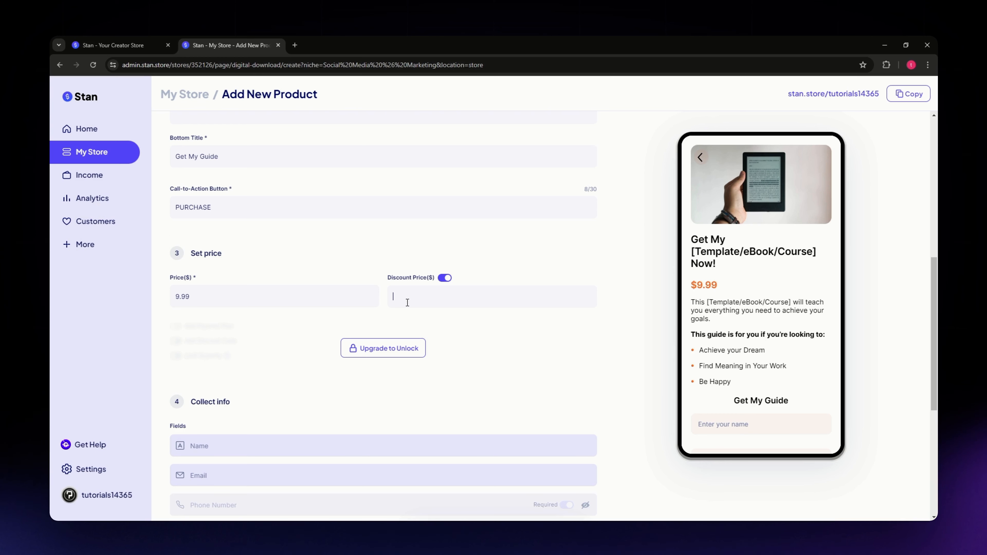
pyautogui.write('7.99')
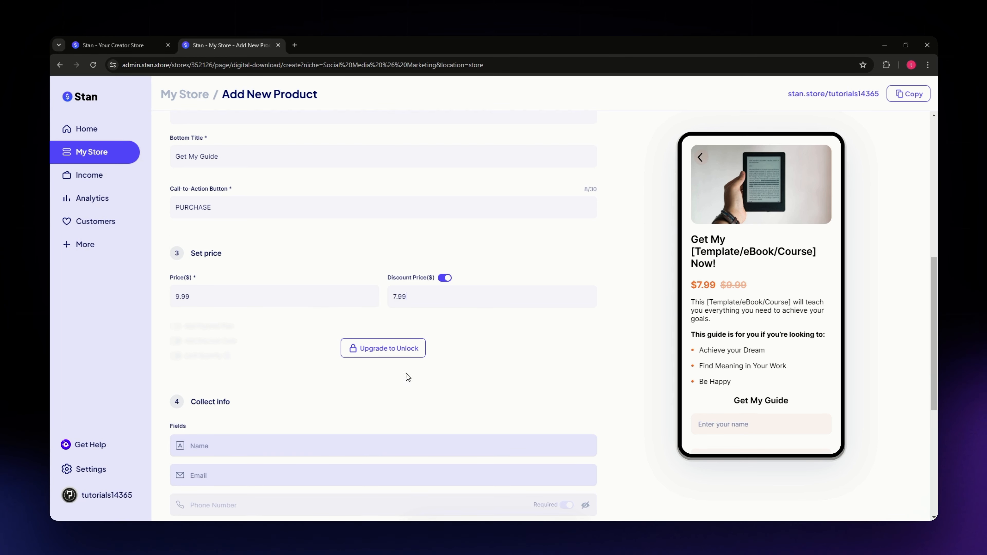
pyautogui.scroll(-1, 408, 374)
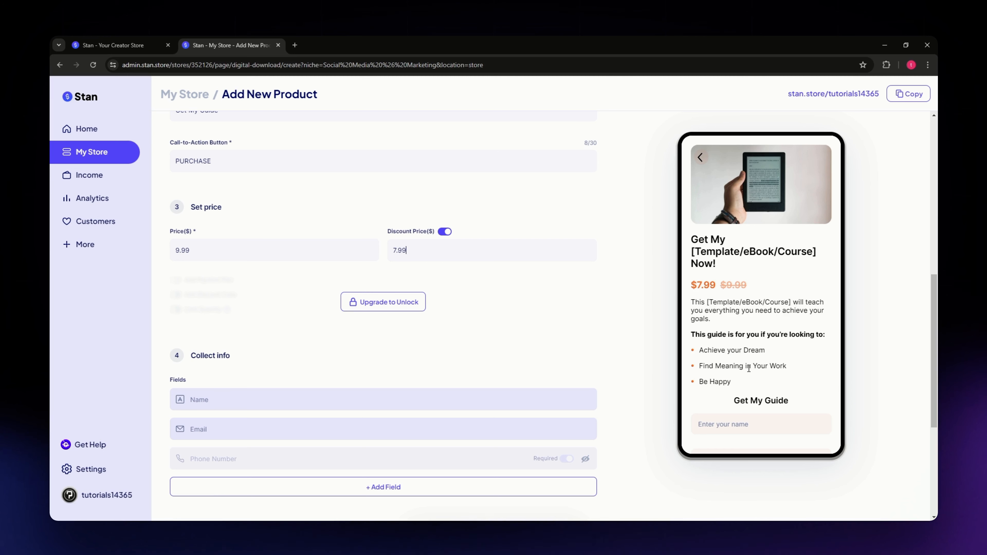
pyautogui.scroll(-3, 754, 364)
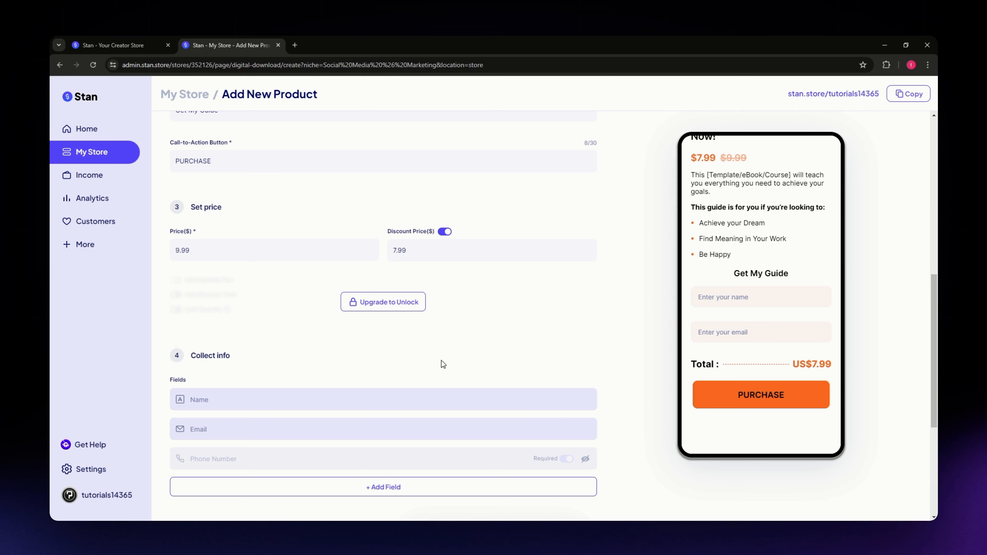
# Examine the extra field types available for collecting customer info and the file upload for the digital product.
pyautogui.scroll(-2, 442, 364)
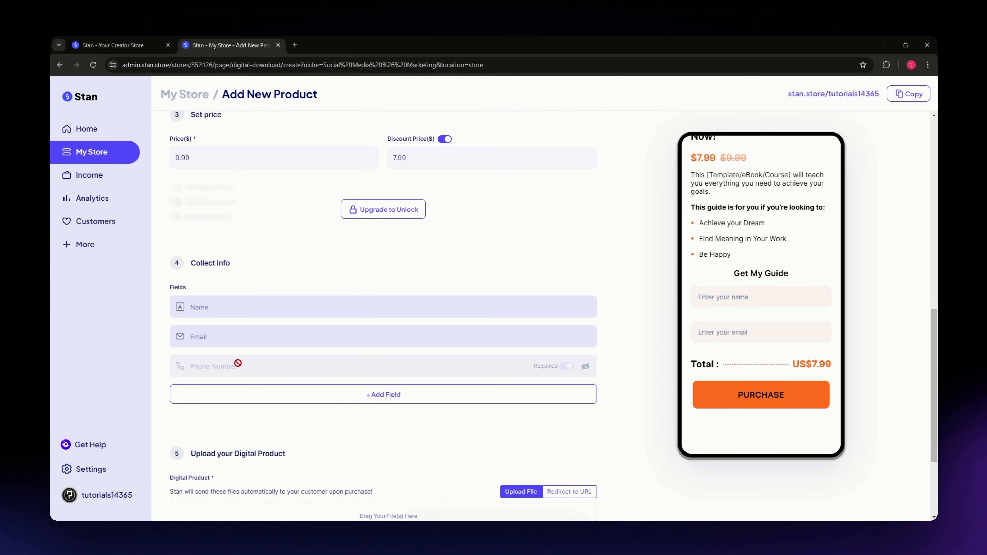
pyautogui.click(304, 403)
pyautogui.scroll(-1, 435, 410)
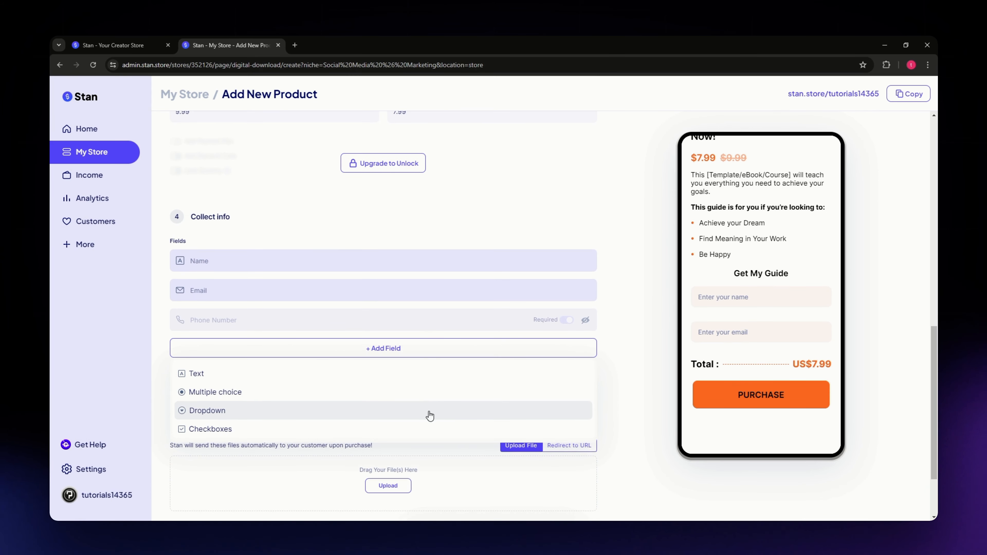
pyautogui.scroll(-1, 225, 384)
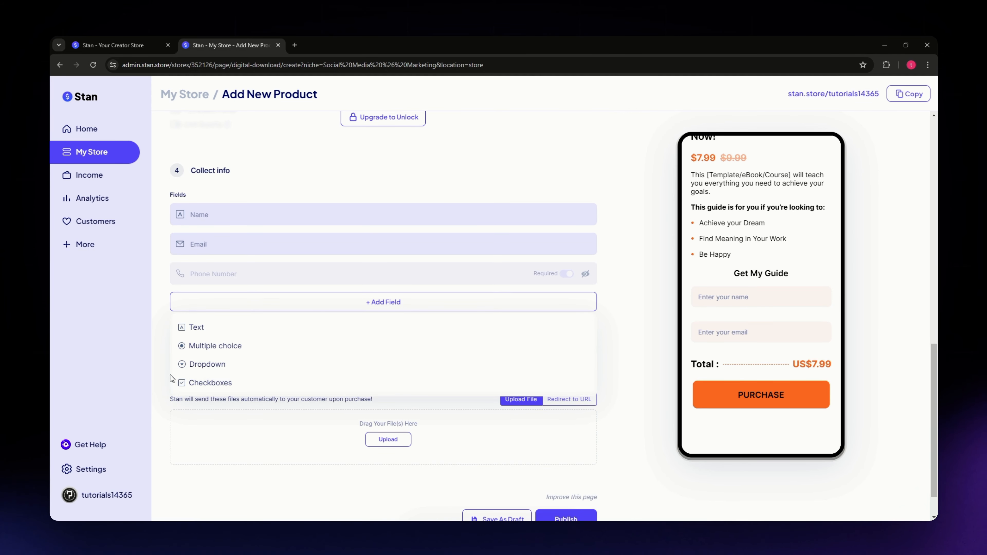
pyautogui.click(165, 354)
pyautogui.scroll(-1, 165, 355)
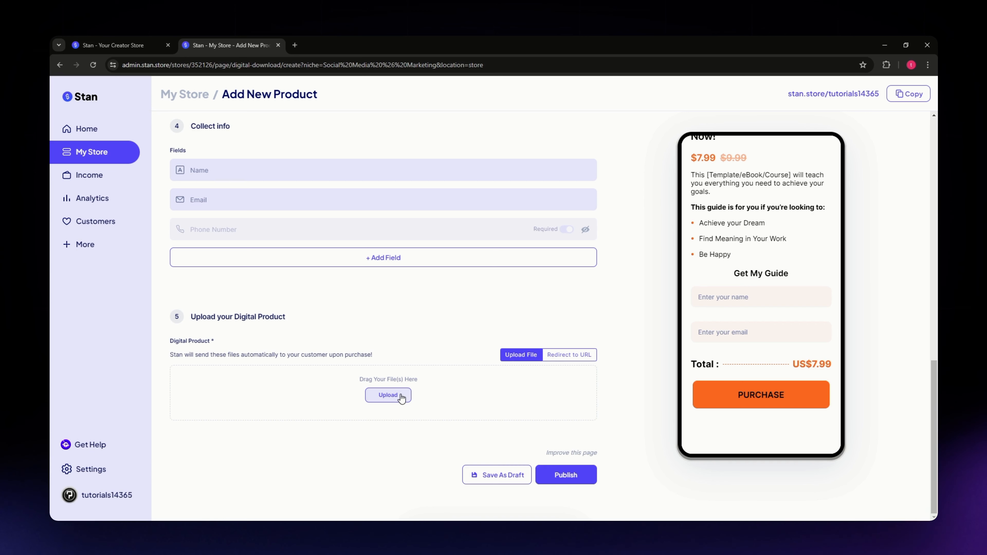
pyautogui.click(387, 396)
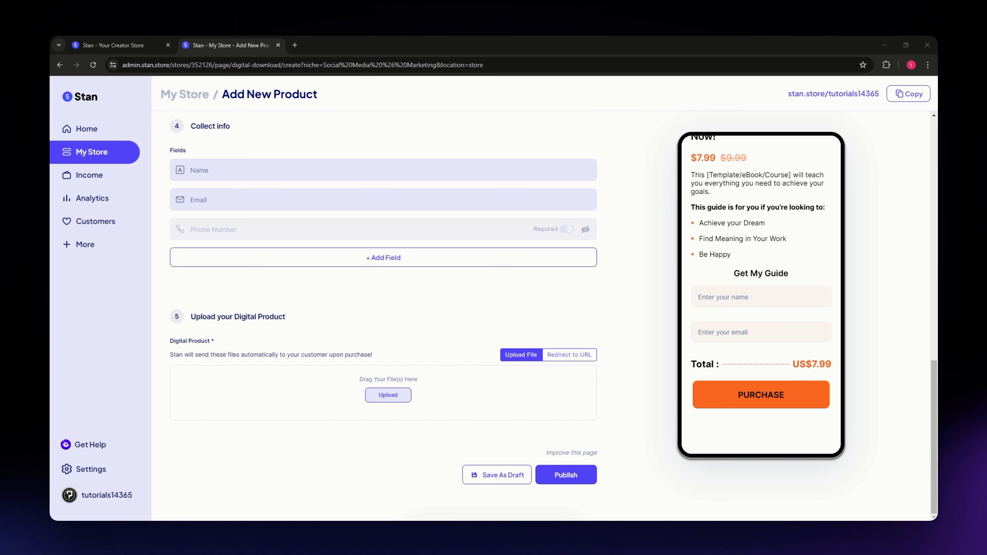
pyautogui.click(356, 341)
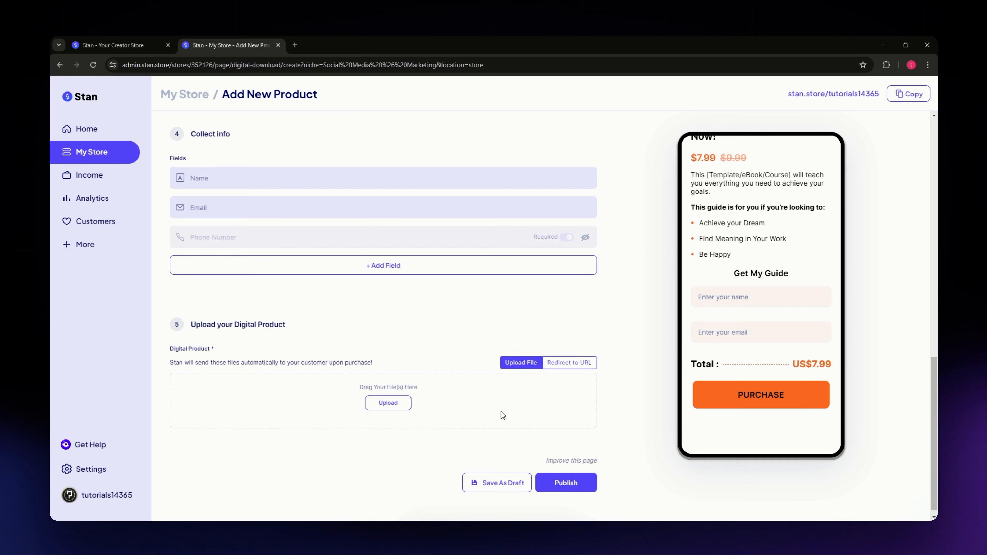
# Open the digital product's additional options and add a blank customer review to the checkout page.
pyautogui.scroll(15, 397, 330)
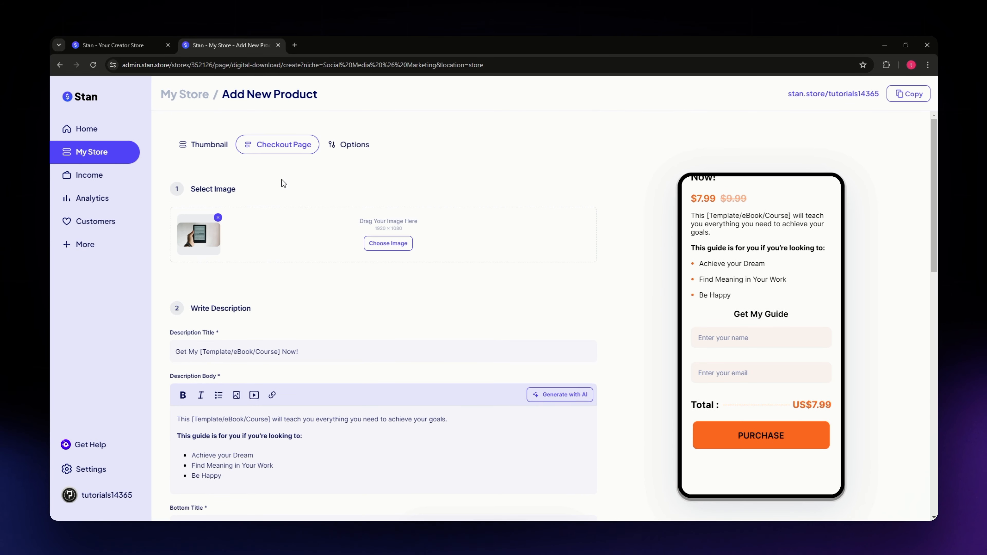
pyautogui.click(346, 145)
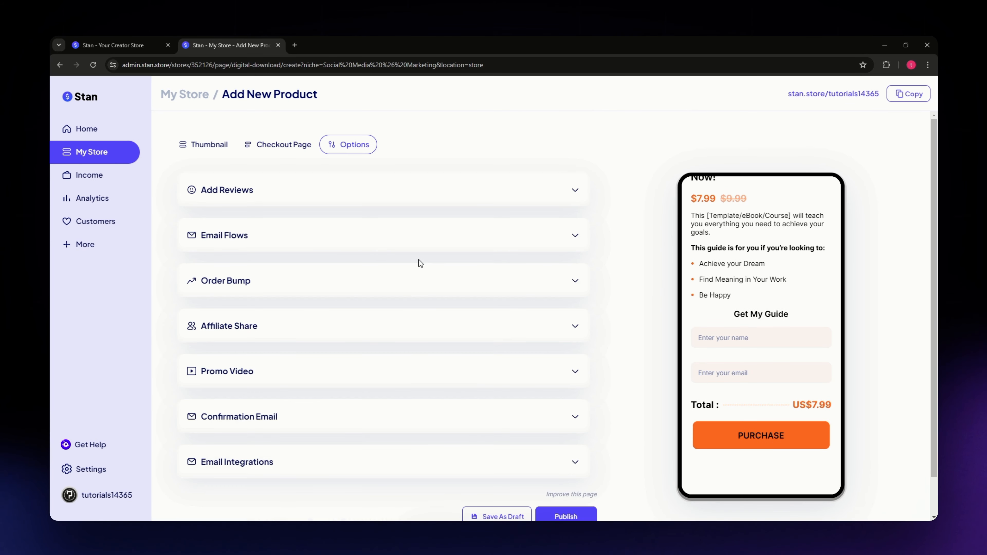
pyautogui.click(255, 197)
pyautogui.click(352, 219)
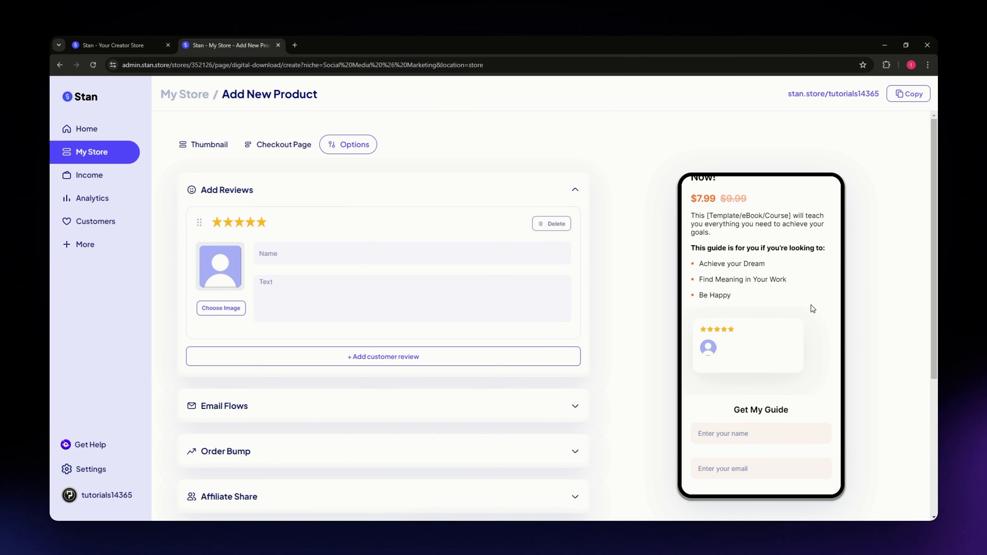
# Examine the Email Flows and Promo Video options for the digital product.
pyautogui.scroll(-3, 215, 328)
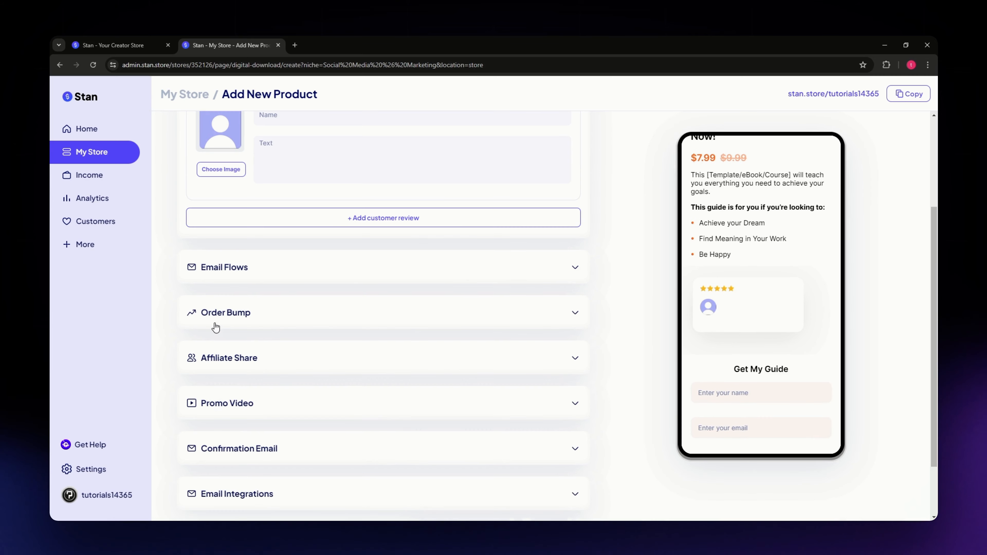
pyautogui.click(223, 271)
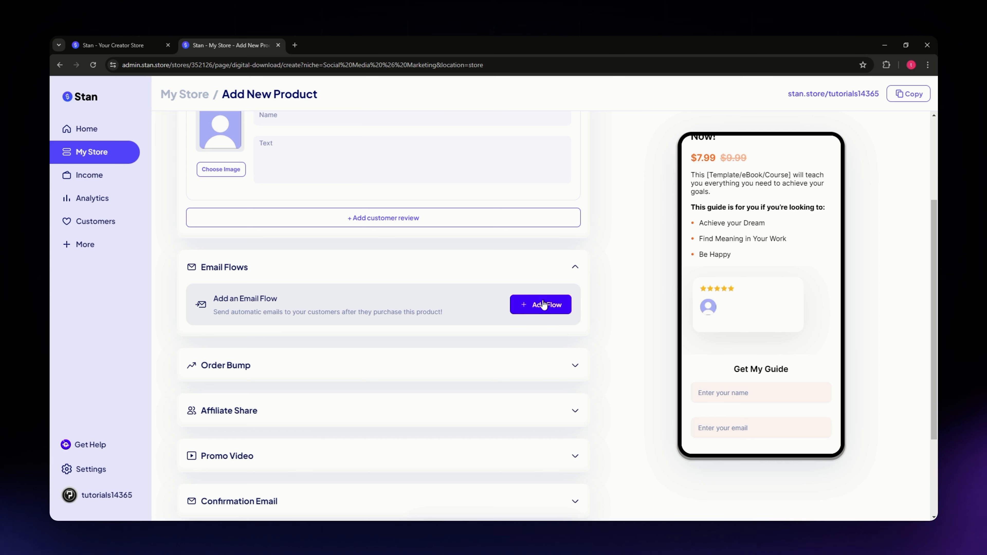
pyautogui.scroll(-3, 513, 304)
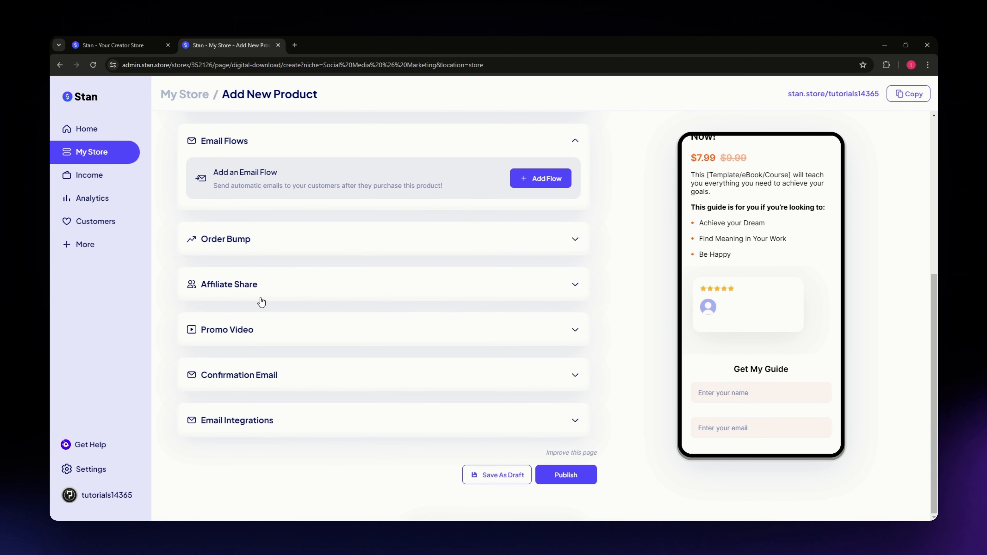
pyautogui.click(223, 335)
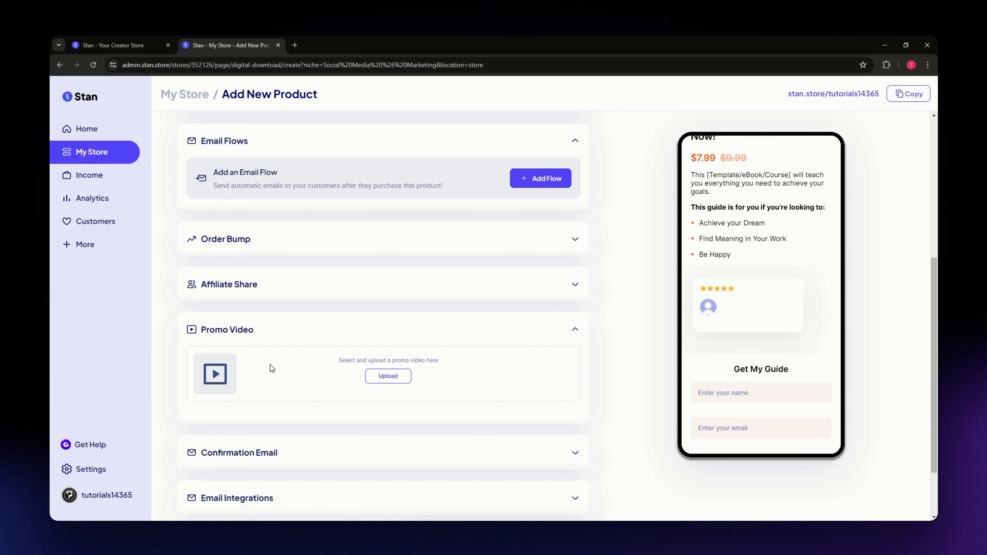
pyautogui.scroll(-2, 256, 357)
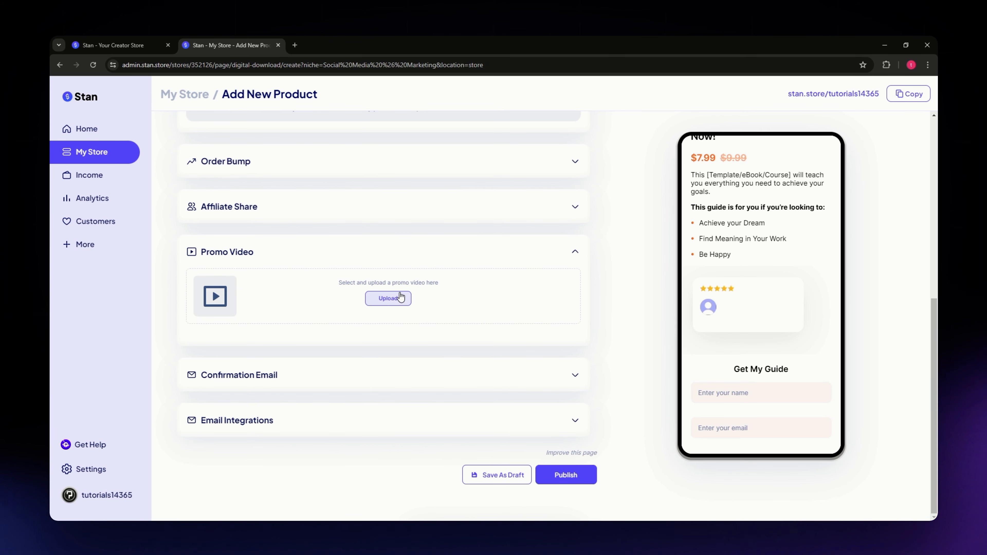
# Examine the Confirmation Email's subject and body and the Mailchimp connection under Email Integrations.
pyautogui.click(260, 374)
pyautogui.scroll(-2, 264, 375)
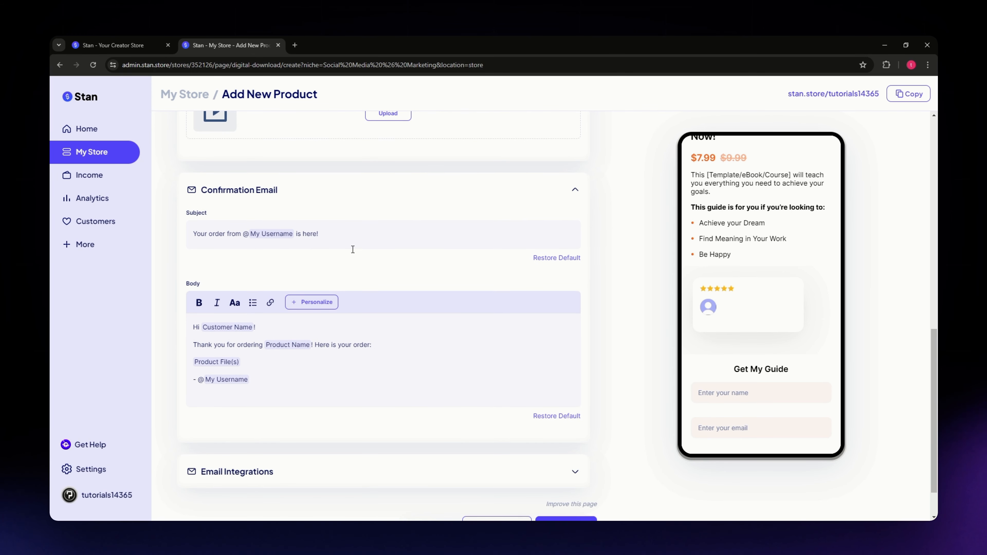
pyautogui.scroll(1, 321, 348)
pyautogui.scroll(-2, 319, 361)
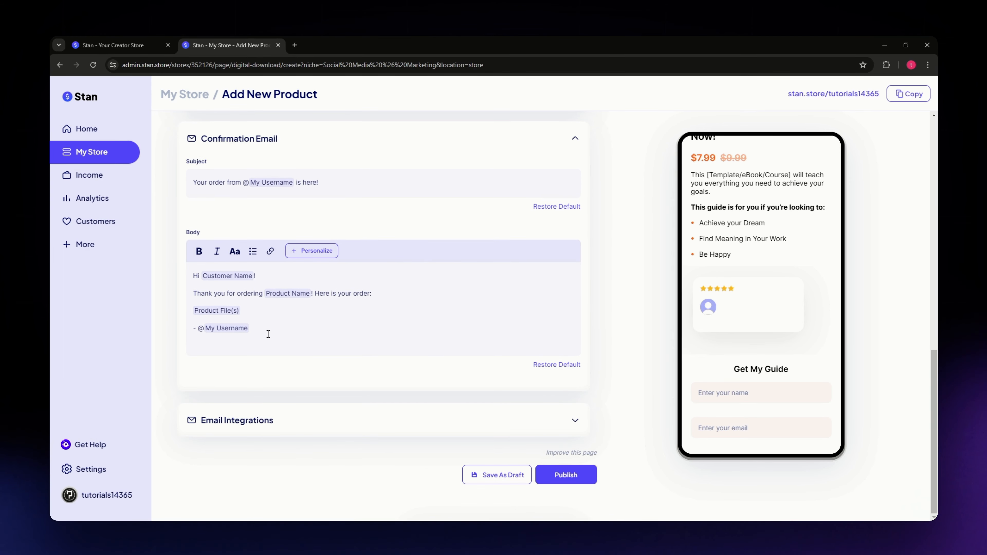
pyautogui.click(258, 424)
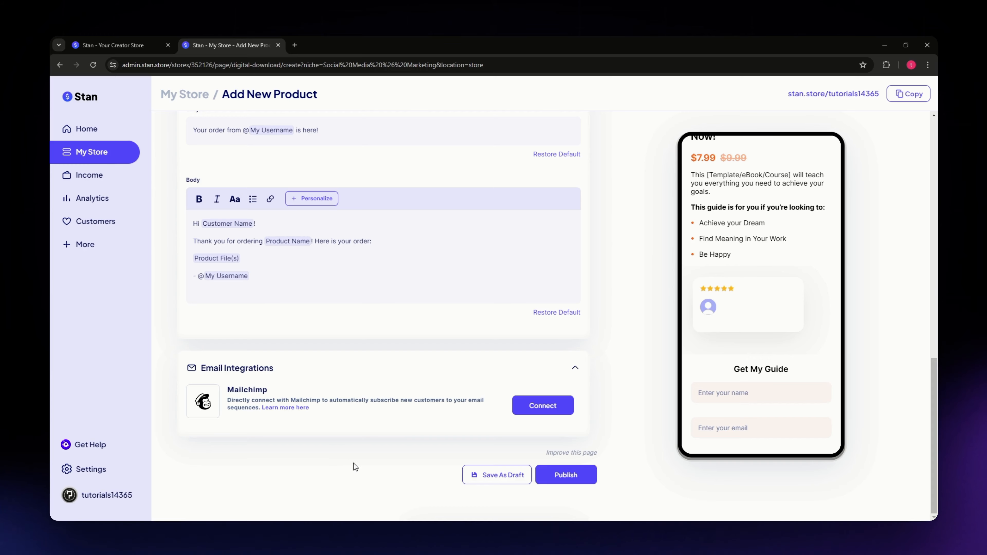
# Look over the product's options once more and publish the digital product to the store.
pyautogui.scroll(5, 353, 461)
pyautogui.scroll(3, 353, 461)
pyautogui.scroll(-10, 353, 461)
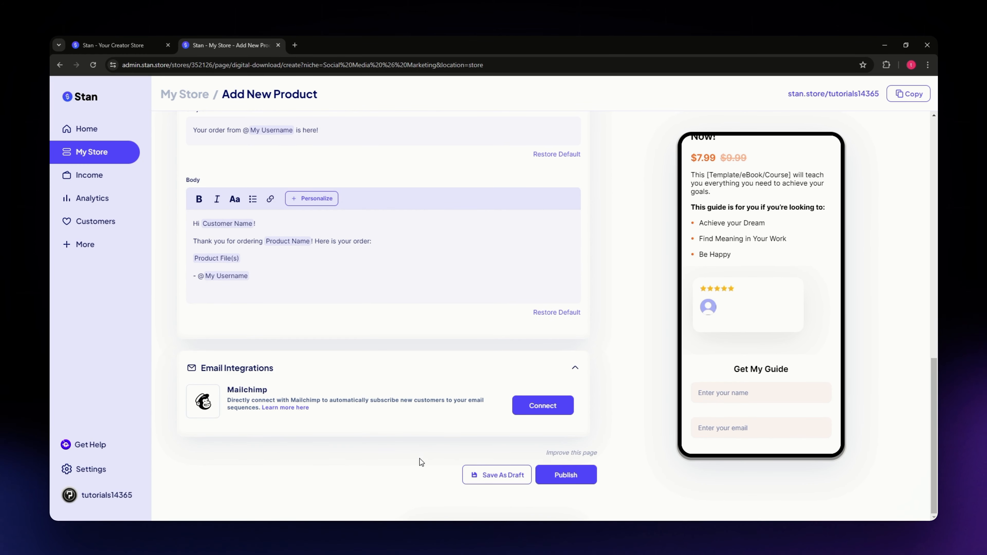
pyautogui.scroll(8, 419, 461)
pyautogui.scroll(6, 423, 461)
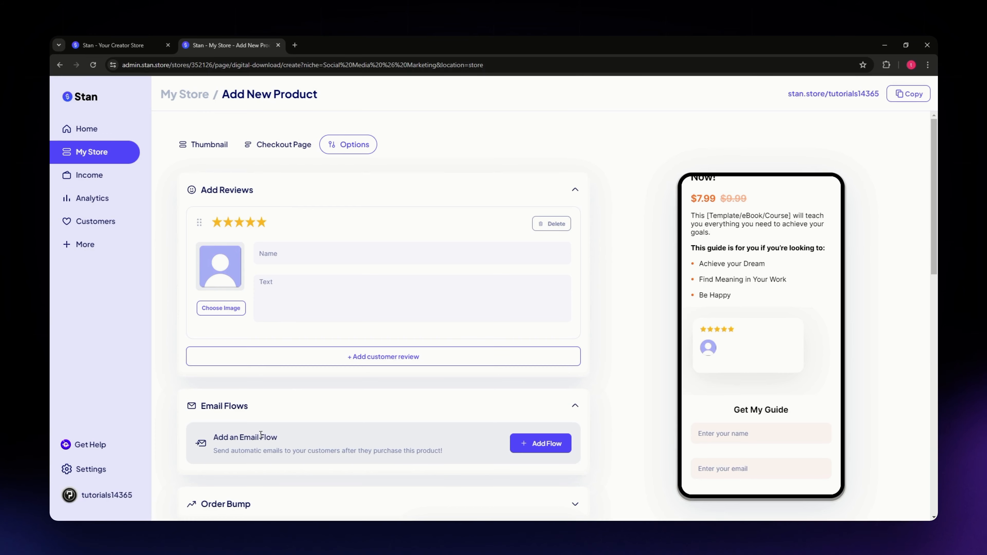
pyautogui.scroll(-10, 260, 434)
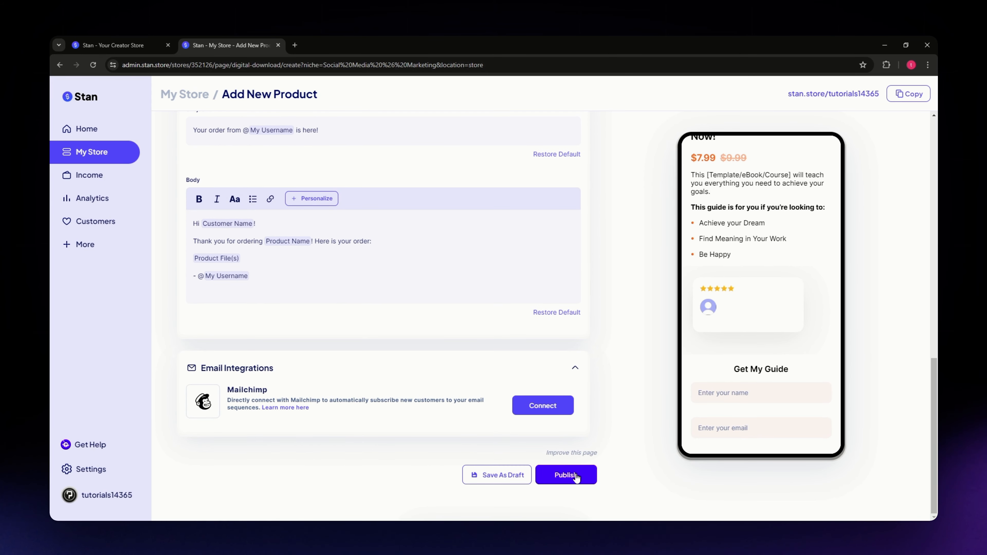
pyautogui.scroll(3, 559, 476)
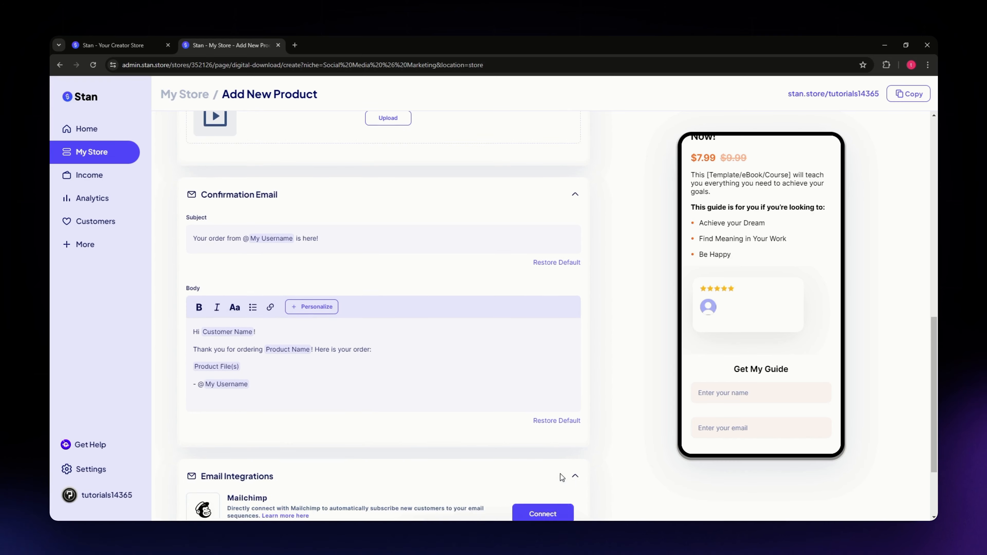
pyautogui.scroll(12, 559, 474)
pyautogui.scroll(-12, 550, 469)
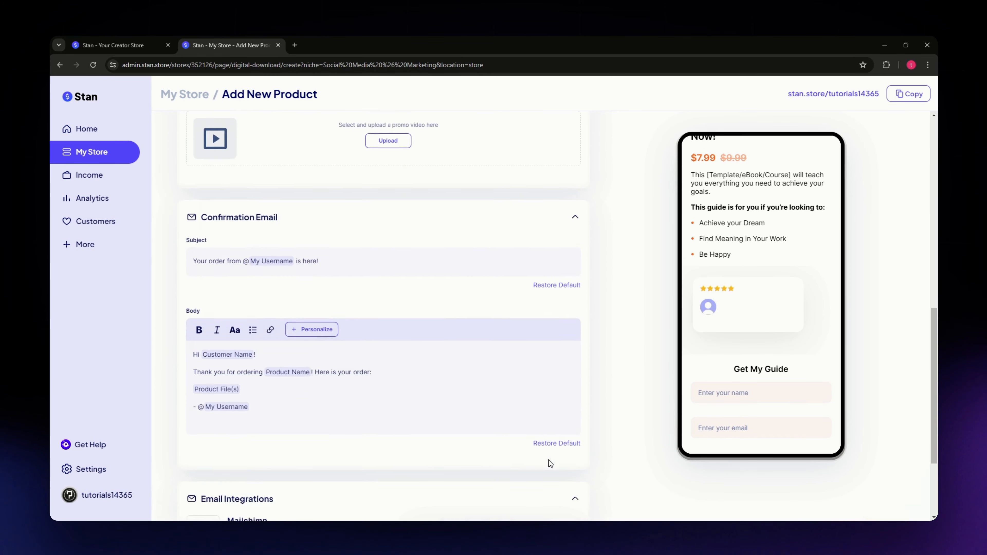
pyautogui.scroll(-2, 548, 439)
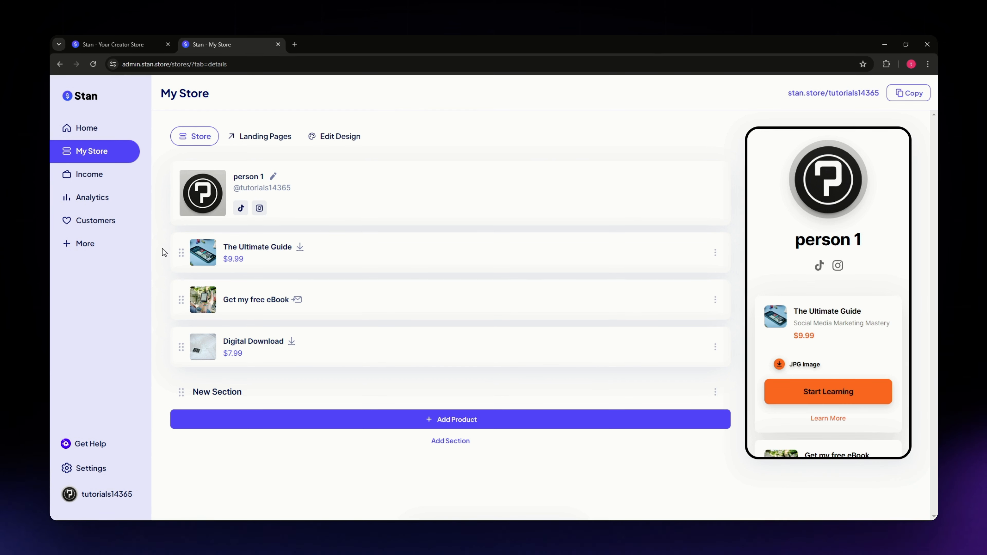
# Look over the Income page, and examine the payment methods and the Enable Terms & Conditions option in the account's payment settings.
pyautogui.click(89, 182)
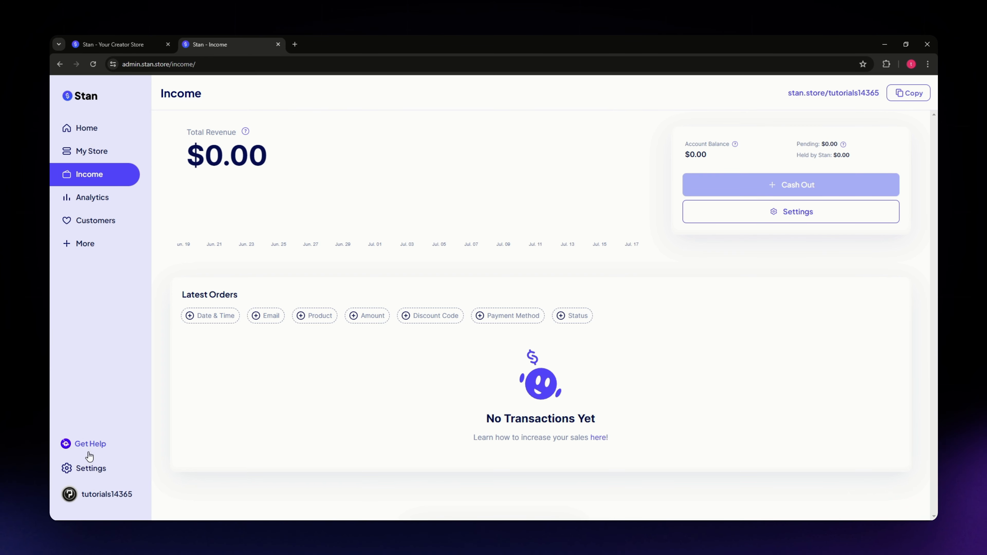
pyautogui.click(89, 469)
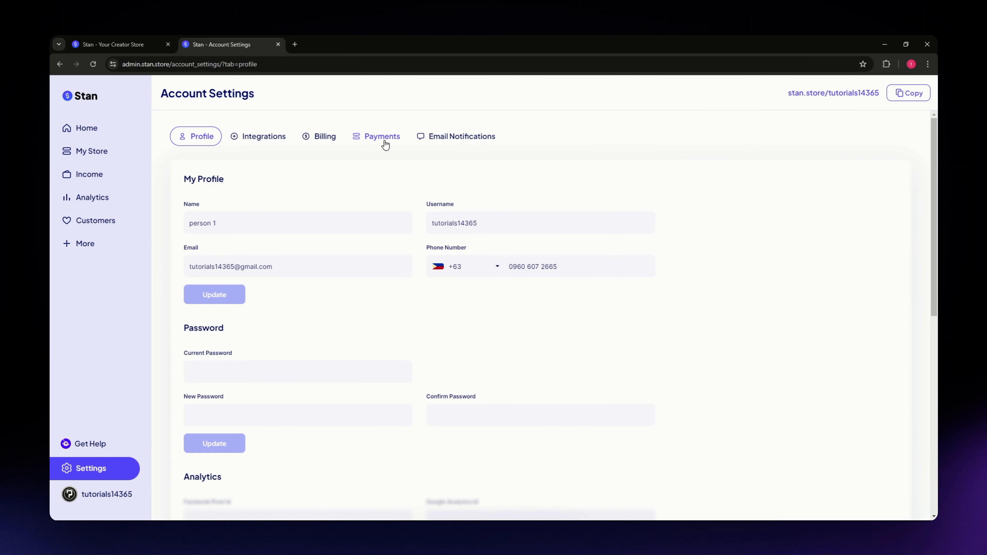
pyautogui.click(380, 140)
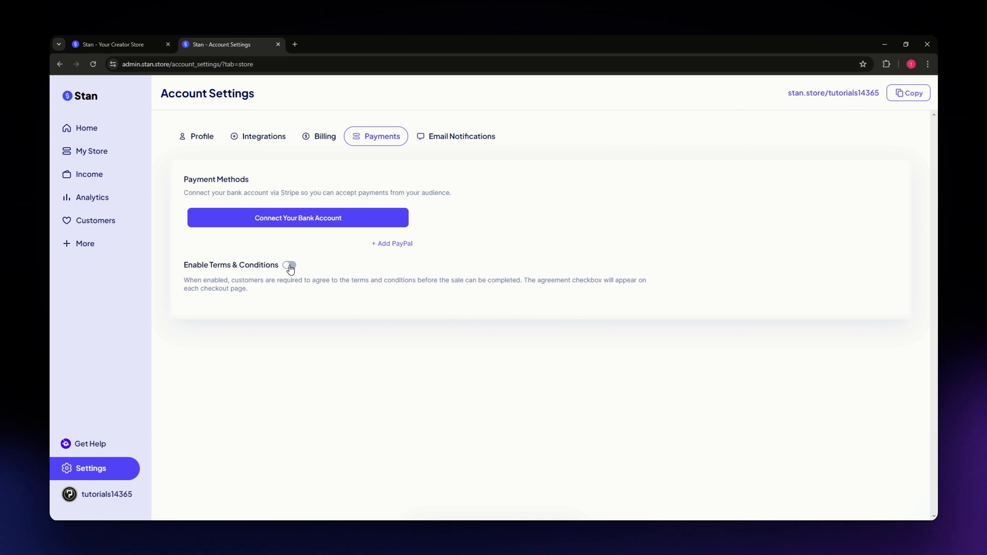
pyautogui.moveTo(184, 283); pyautogui.dragTo(255, 291)
pyautogui.doubleClick(216, 290)
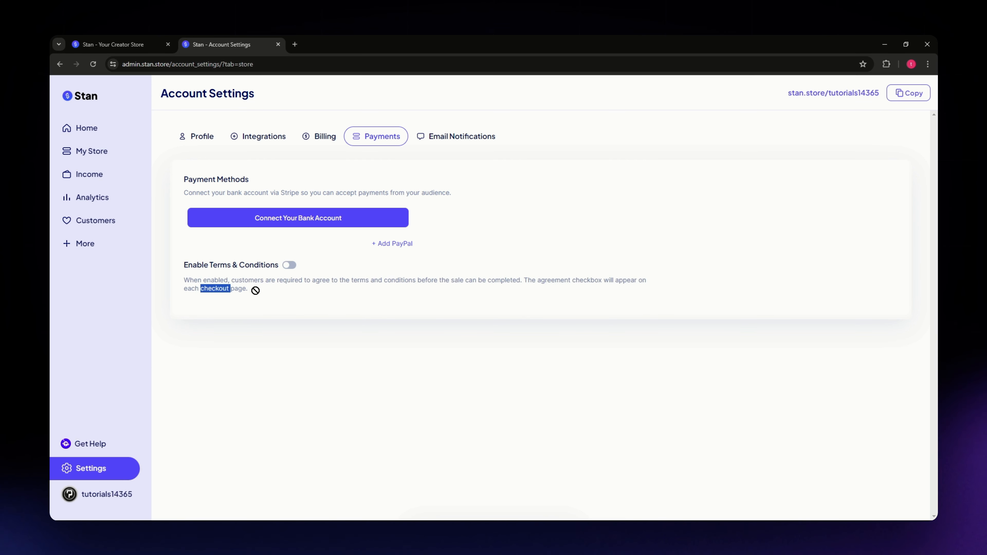
pyautogui.click(257, 292)
pyautogui.tripleClick(236, 288)
# Examine the store's Analytics and Customers pages and return to the My Store product list.
pyautogui.click(96, 197)
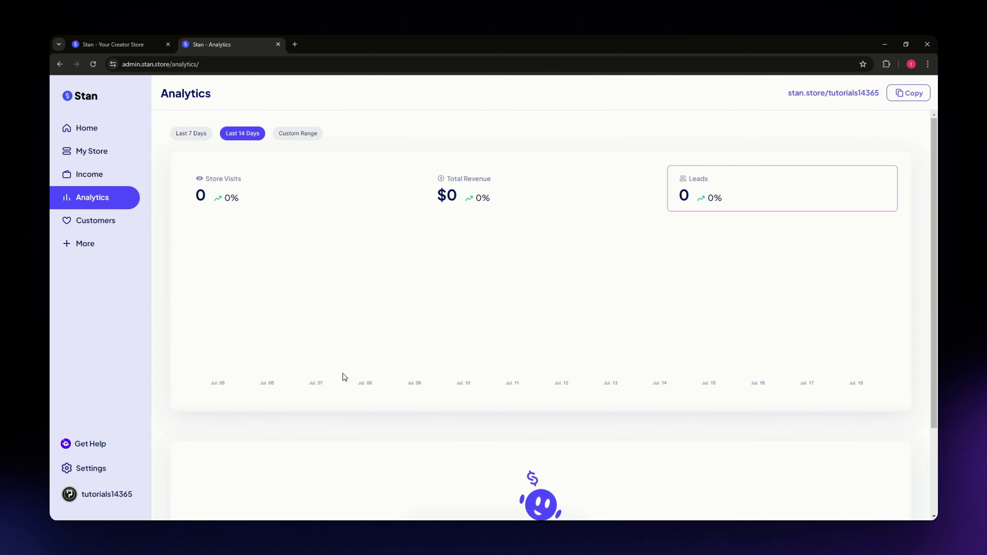
pyautogui.scroll(-2, 244, 333)
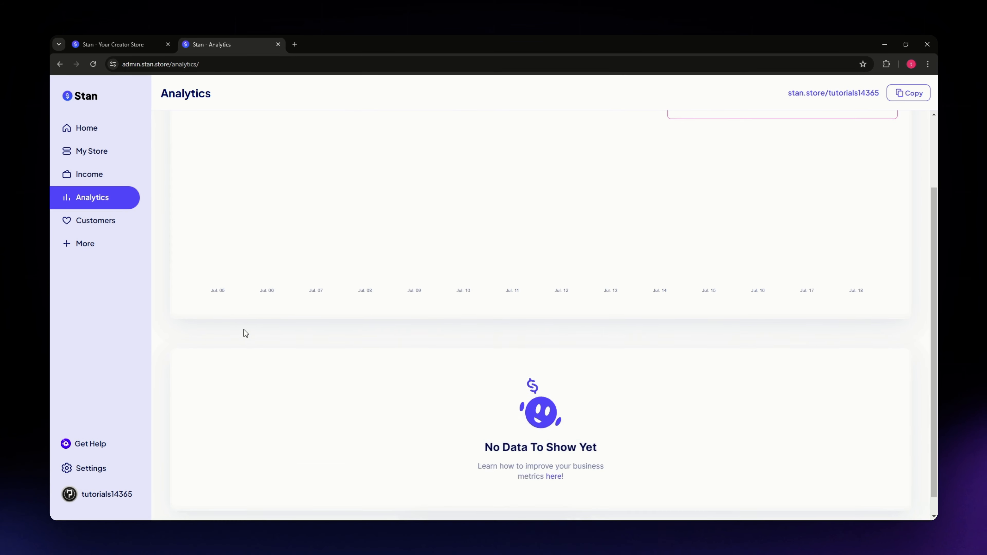
pyautogui.scroll(2, 247, 333)
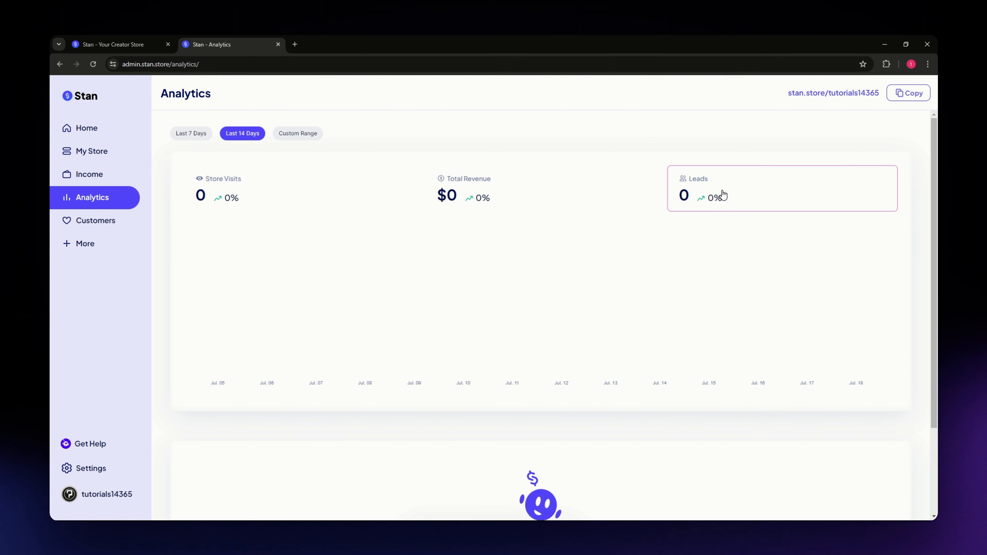
pyautogui.scroll(-3, 476, 358)
pyautogui.click(110, 227)
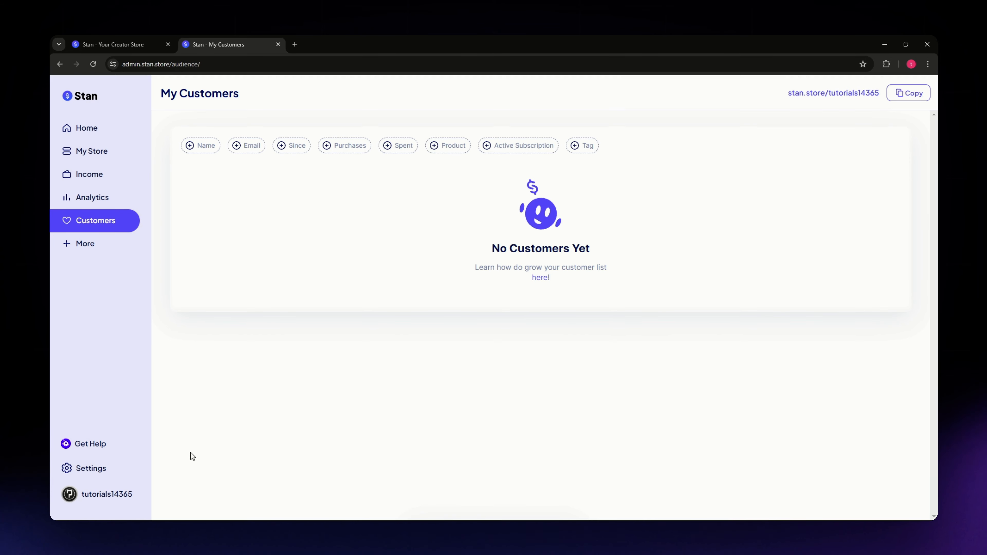
pyautogui.click(92, 152)
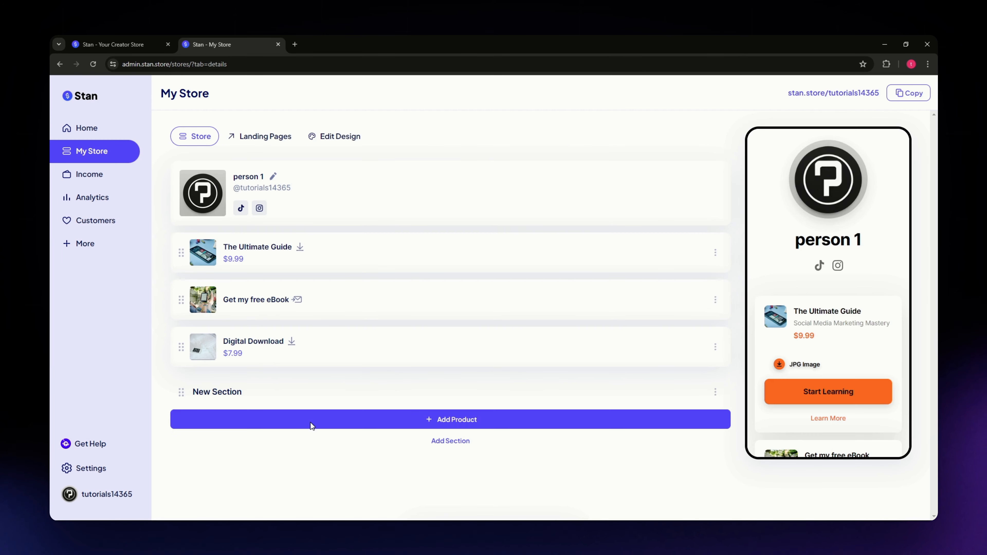